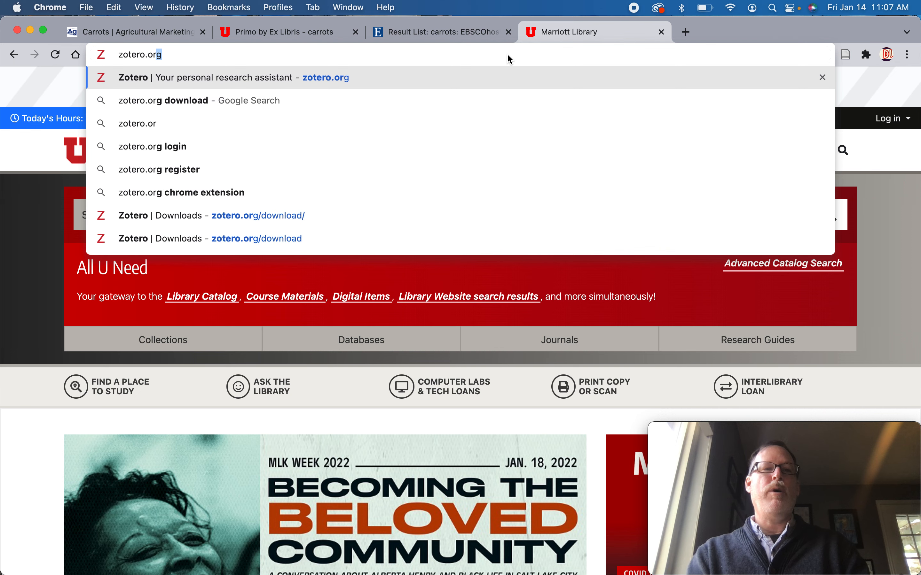
Step: Open the Zotero website's downloads page and view the desktop program and Chrome Connector download options
{"action": "key", "text": "Return"}
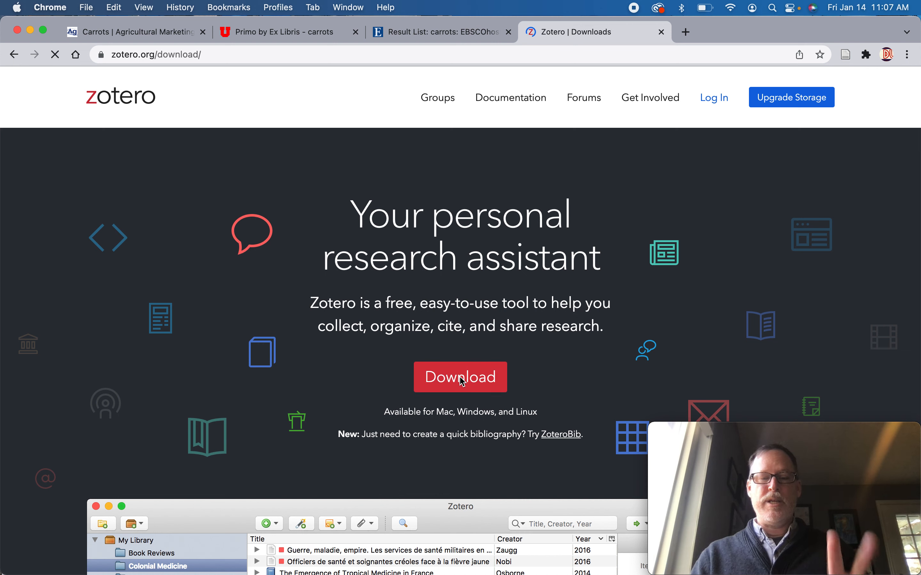
{"action": "scroll", "coordinate": [460, 378], "scroll_direction": "down", "scroll_amount": 3}
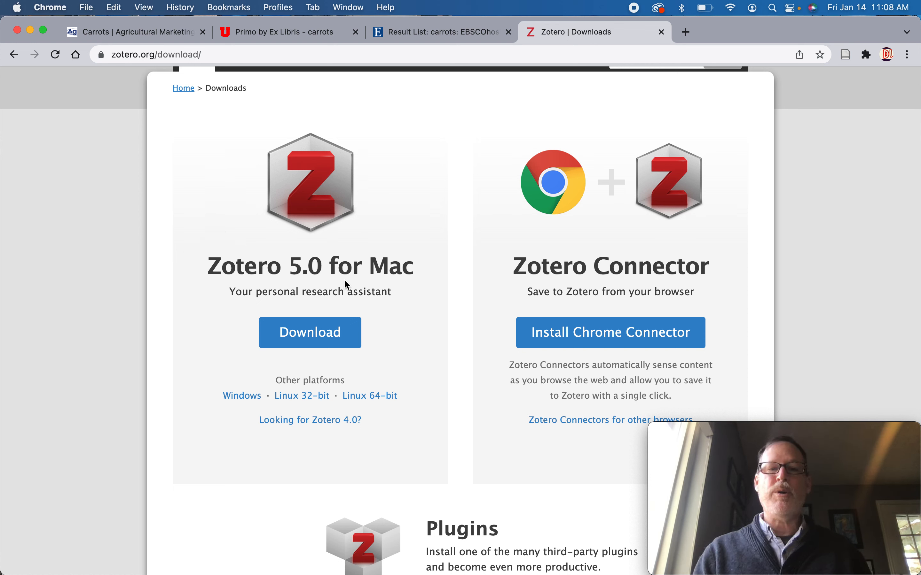
Step: Switch to the Zotero desktop program, move its window up, and browse existing collections from anti racism training to the IPV and health collection
{"action": "mouse_move", "coordinate": [567, 574]}
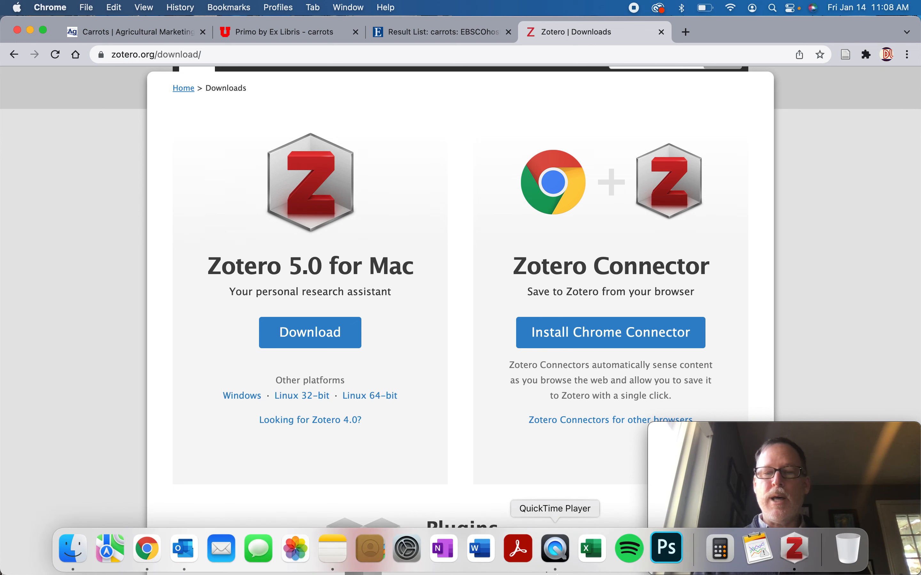
{"action": "left_click", "coordinate": [796, 550]}
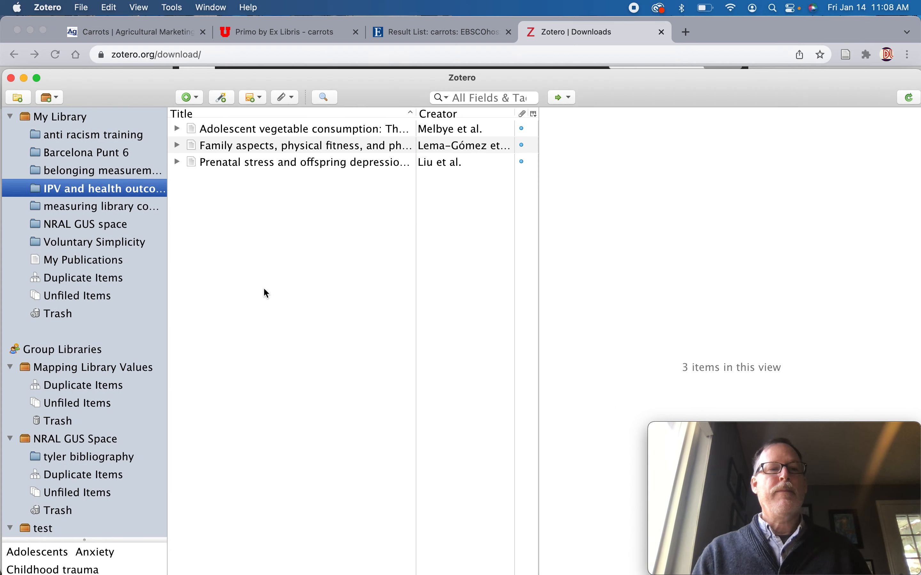
{"action": "left_click", "coordinate": [91, 172]}
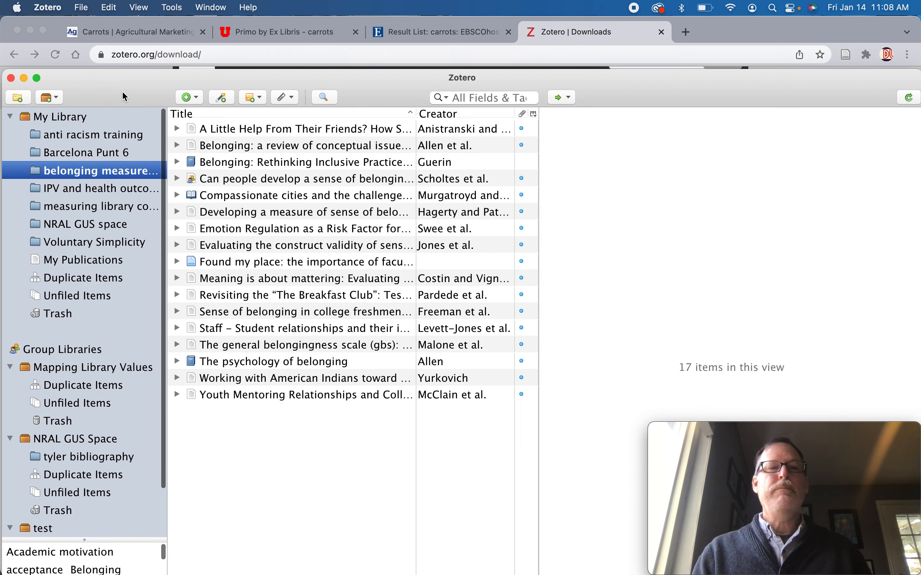
{"action": "left_click_drag", "start_coordinate": [117, 100], "coordinate": [124, 42]}
{"action": "left_click", "coordinate": [84, 85]}
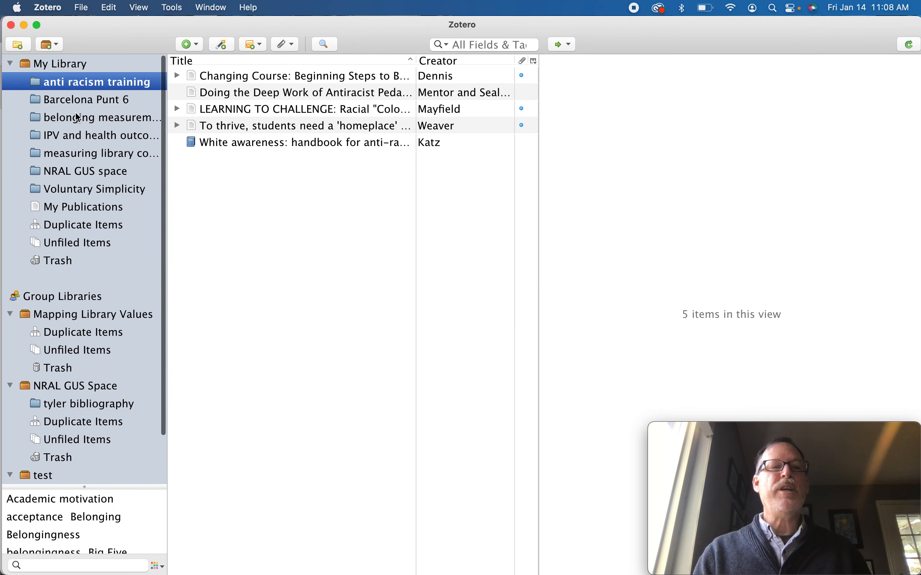
{"action": "left_click", "coordinate": [76, 154]}
{"action": "left_click", "coordinate": [85, 174]}
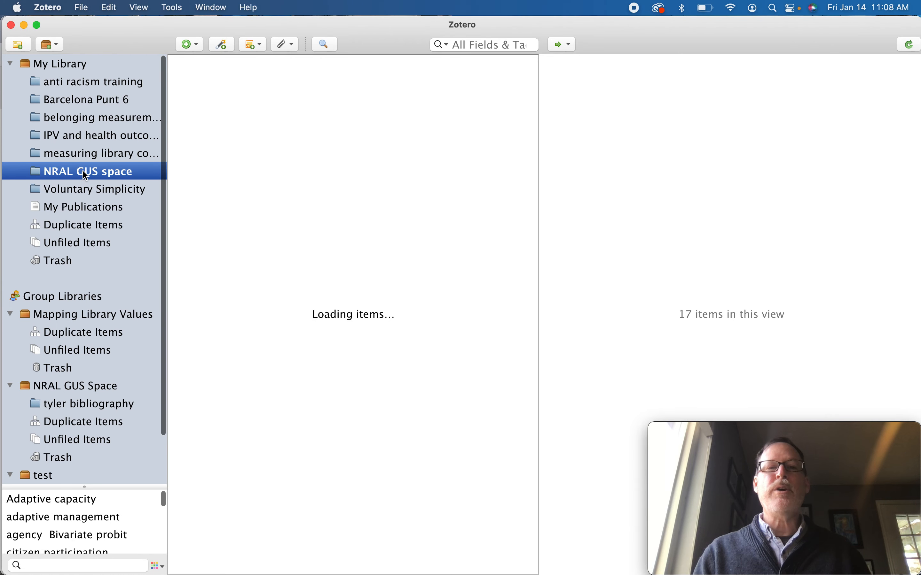
{"action": "left_click", "coordinate": [78, 136]}
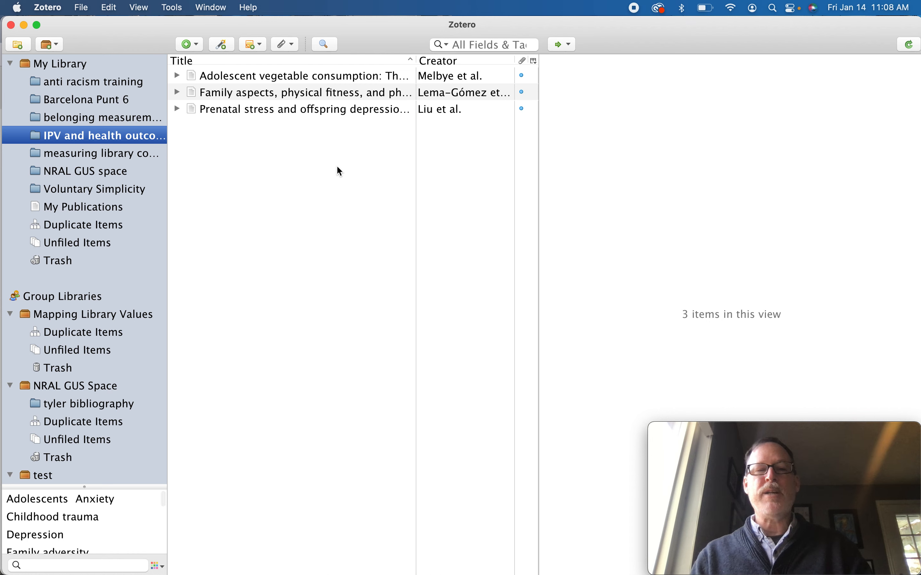
Step: Switch to Chrome, close the Zotero downloads page, and bring up the Primo search results for carrots
{"action": "key", "text": "super+Tab"}
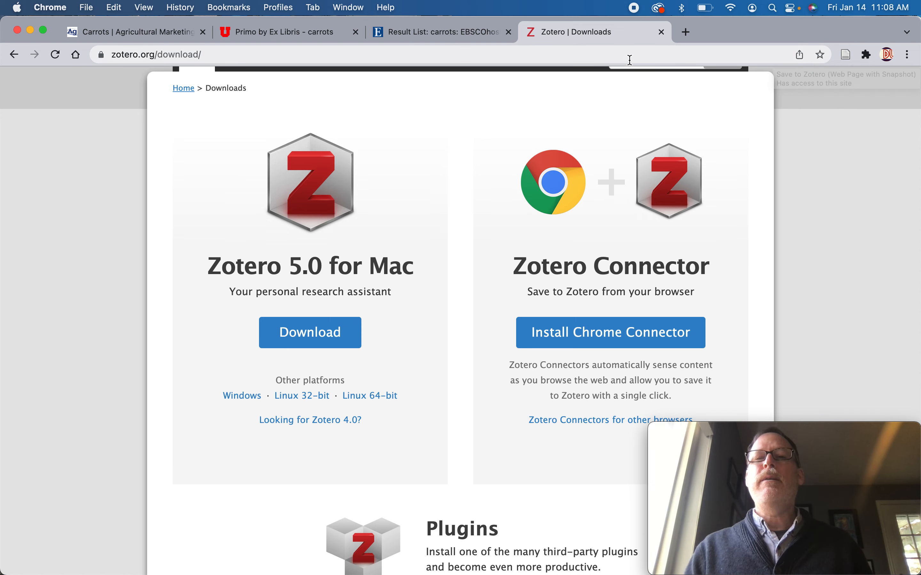
{"action": "left_click", "coordinate": [662, 32]}
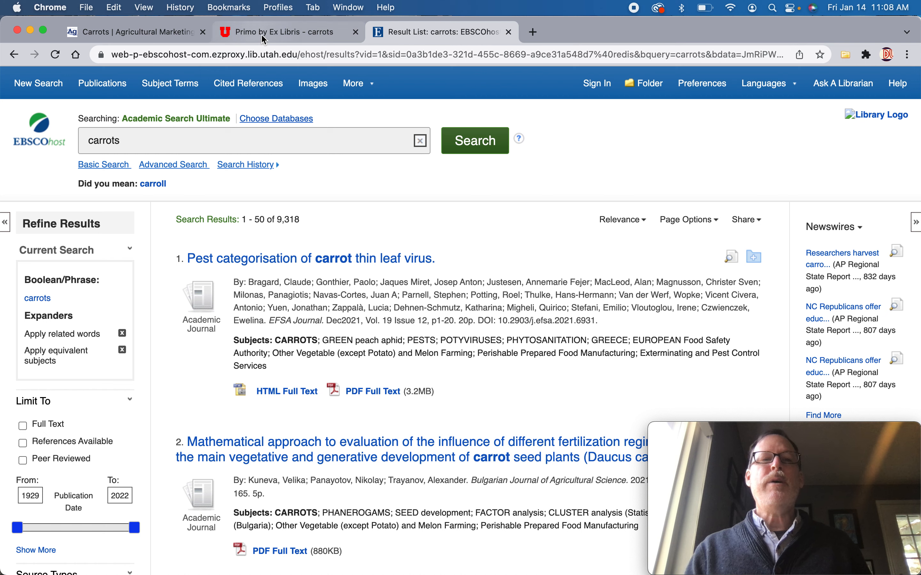
{"action": "left_click", "coordinate": [265, 37]}
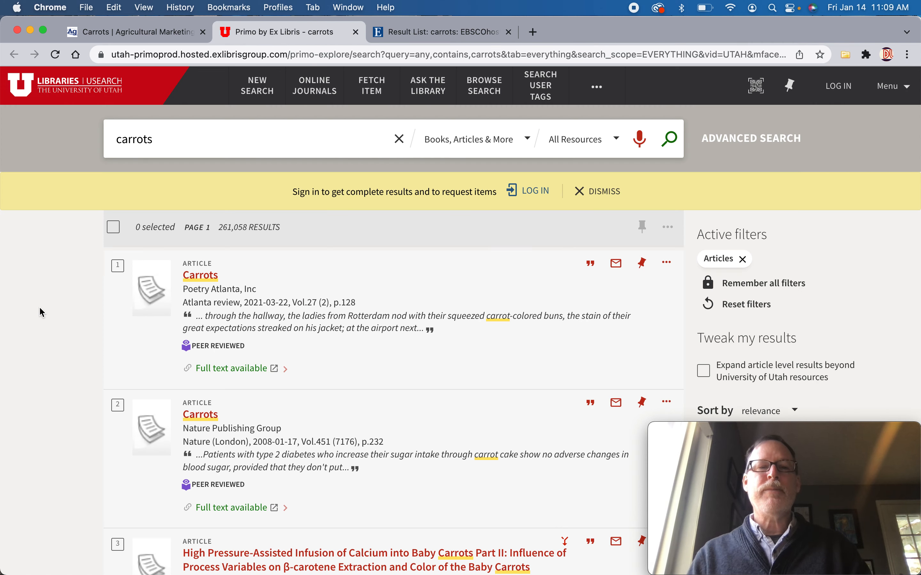
Step: Switch to Zotero and create a new collection named "carrots" in My Library
{"action": "key", "text": "super+Tab"}
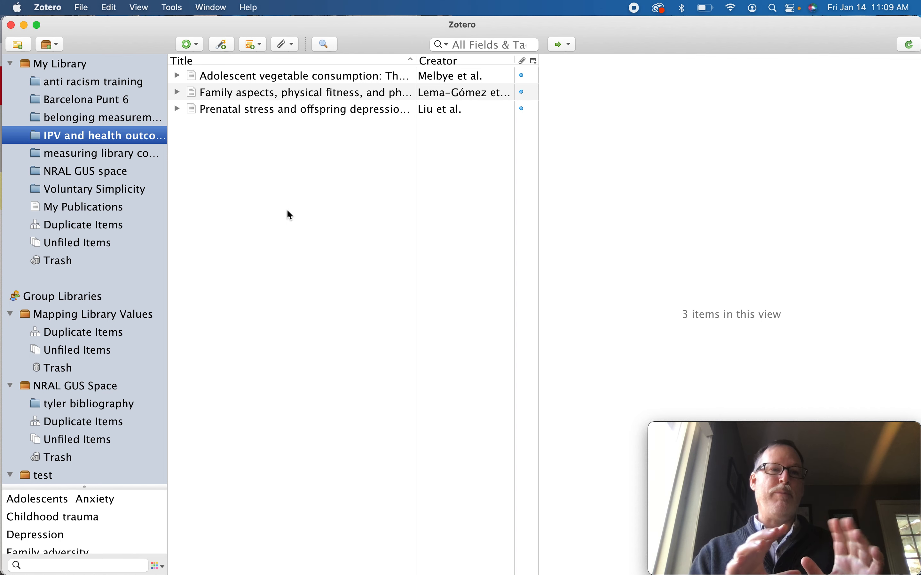
{"action": "left_click", "coordinate": [19, 44]}
{"action": "type", "text": "carrots"}
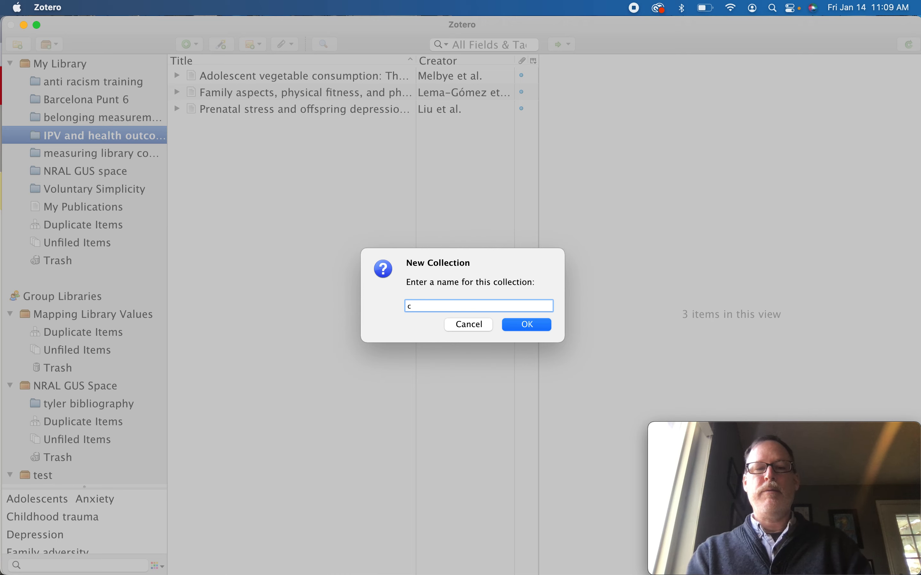
{"action": "left_click", "coordinate": [534, 325]}
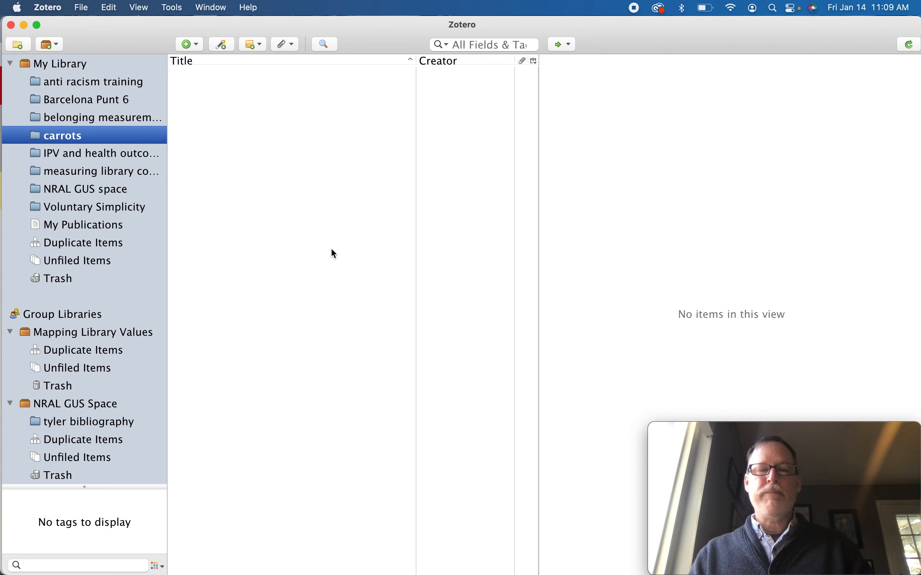
Step: Switch to Chrome and open the Primo record for "Ultrasound- and microwave-assisted convective drying of carrots"
{"action": "key", "text": "super+Tab"}
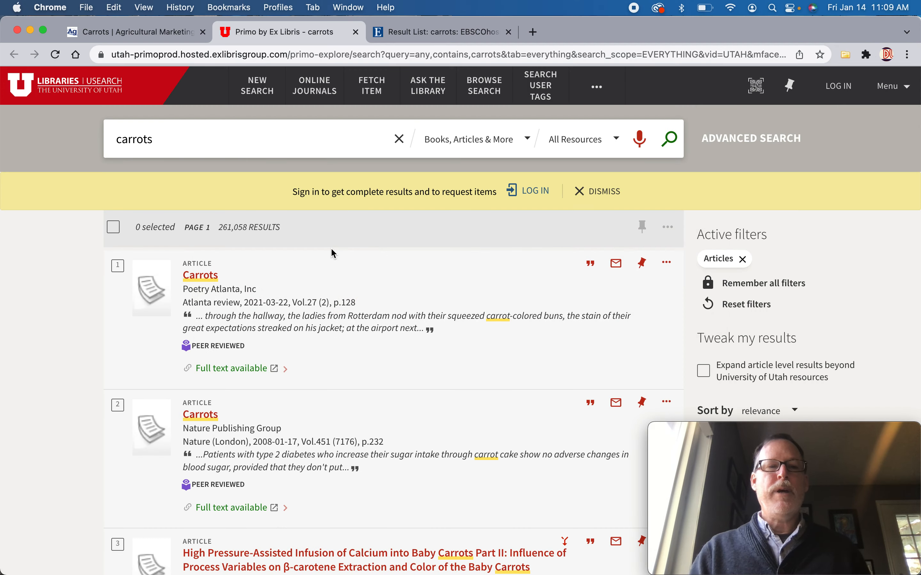
{"action": "scroll", "coordinate": [318, 285], "scroll_direction": "down", "scroll_amount": 5}
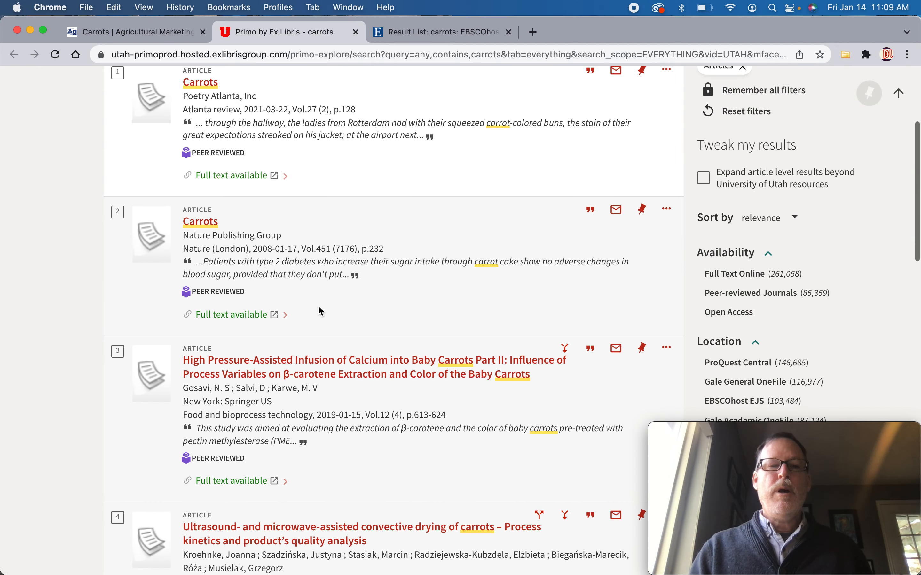
{"action": "scroll", "coordinate": [318, 305], "scroll_direction": "down", "scroll_amount": 6}
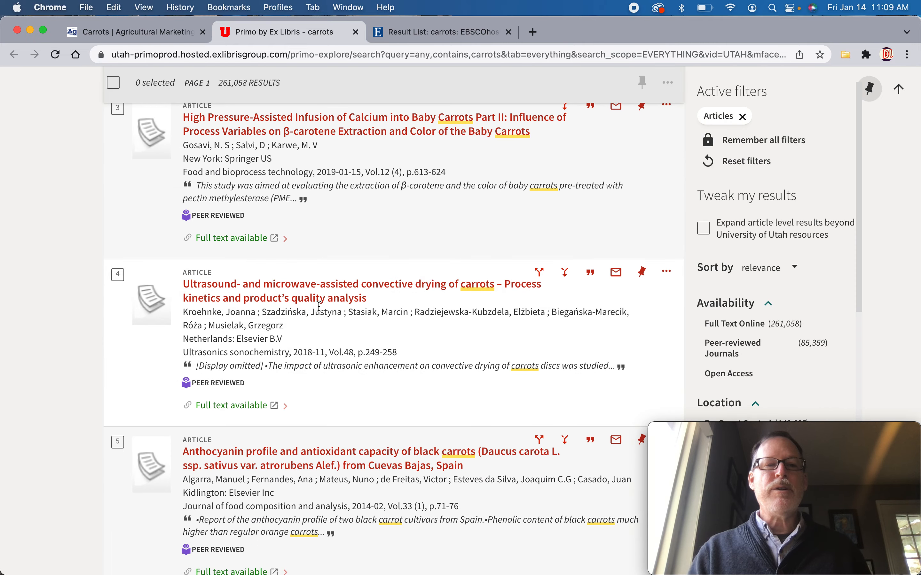
{"action": "scroll", "coordinate": [319, 306], "scroll_direction": "down", "scroll_amount": 1}
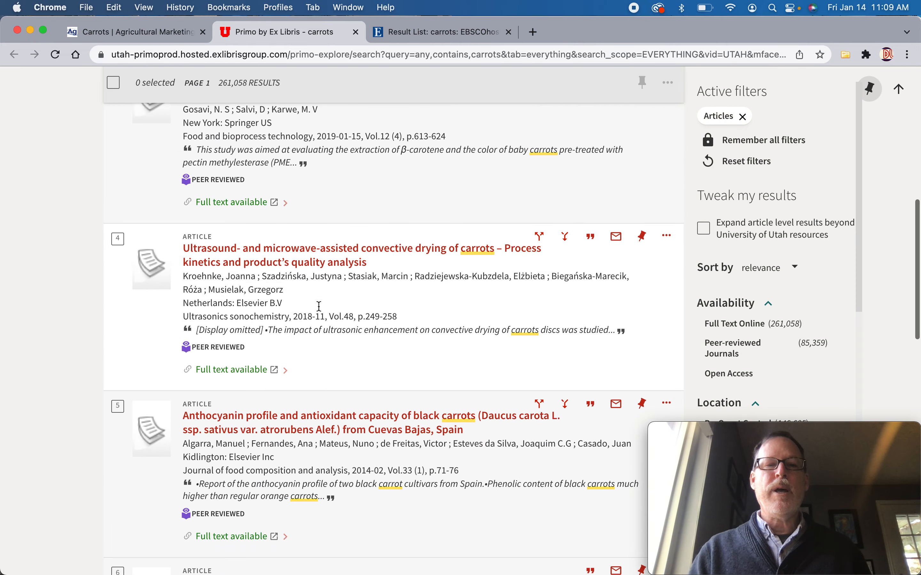
{"action": "left_click", "coordinate": [290, 251]}
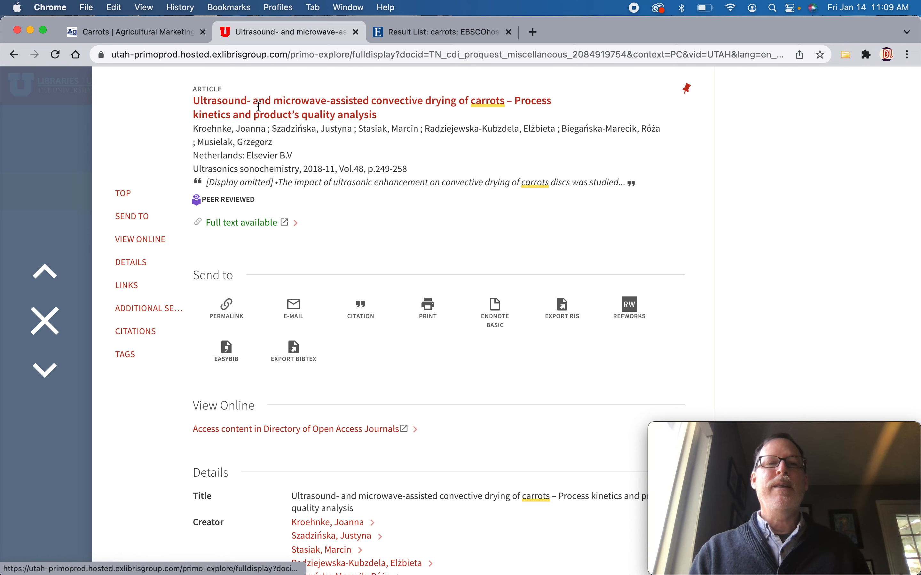
Step: Examine the article's title, authors, publisher and journal citation line in the Primo record
{"action": "left_click_drag", "start_coordinate": [333, 129], "coordinate": [153, 137]}
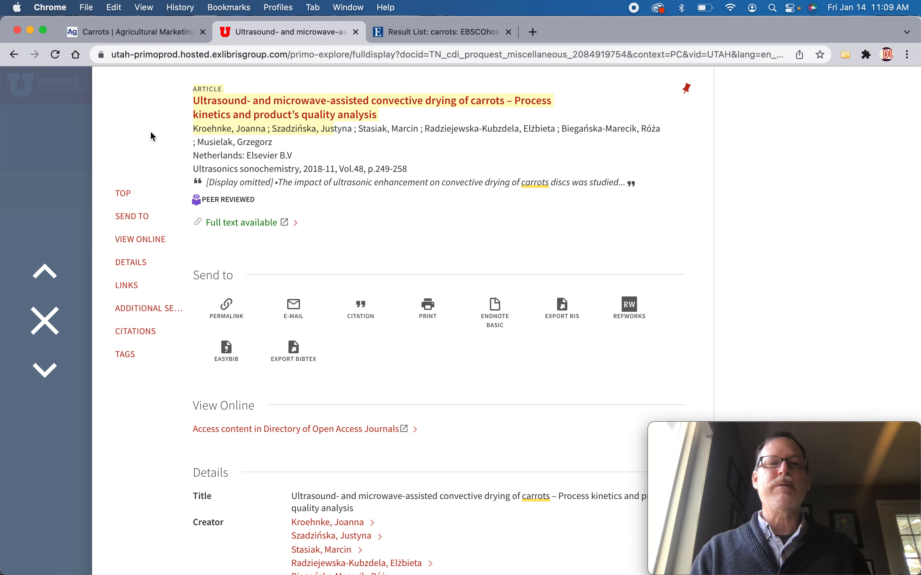
{"action": "left_click_drag", "start_coordinate": [290, 155], "coordinate": [145, 157]}
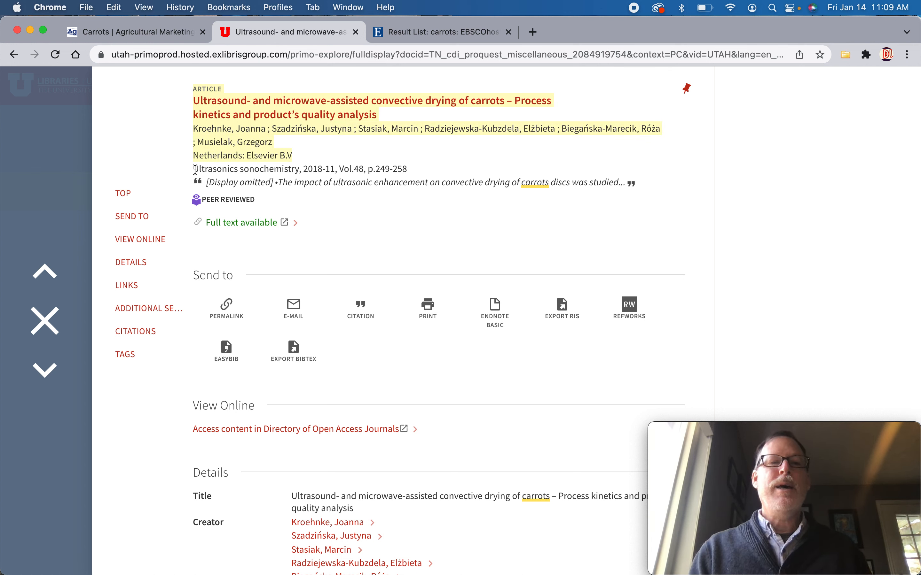
{"action": "left_click_drag", "start_coordinate": [196, 170], "coordinate": [443, 173]}
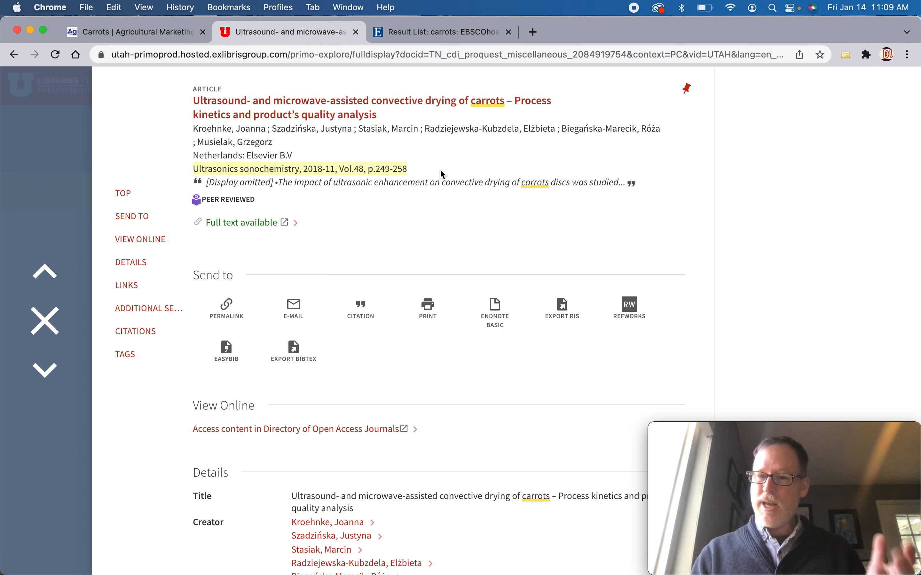
{"action": "left_click", "coordinate": [553, 148]}
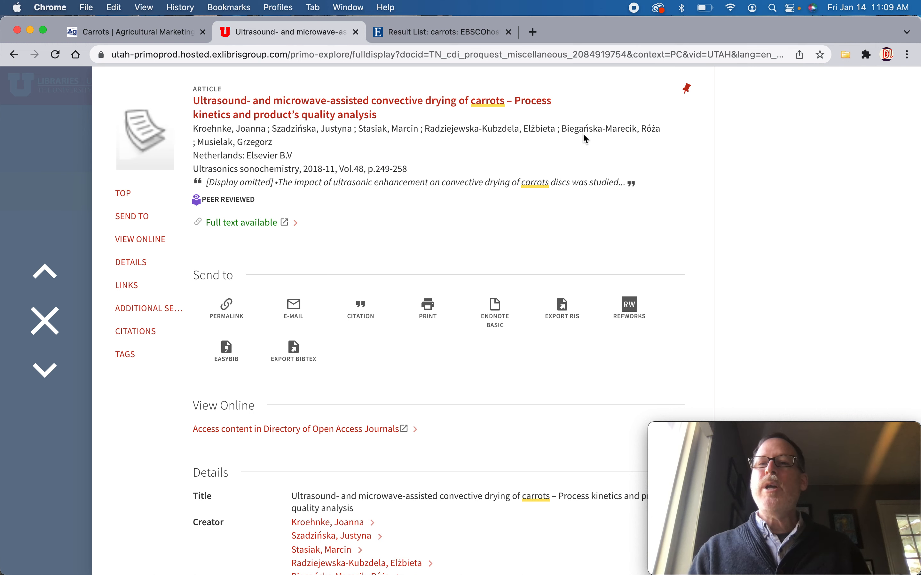
Step: Check that the carrots collection is selected in Zotero, then save the open Primo article to it from Chrome
{"action": "key", "text": "super+Tab"}
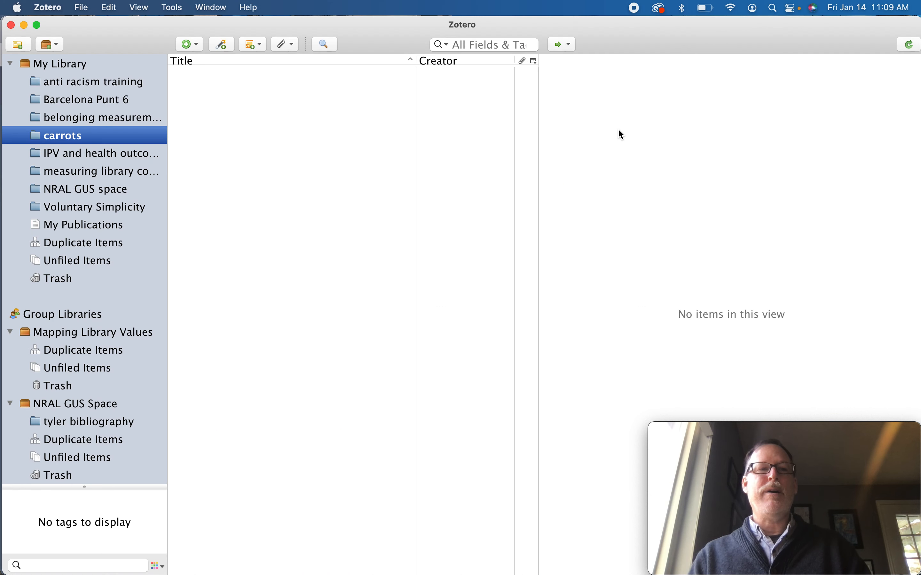
{"action": "key", "text": "super+Tab"}
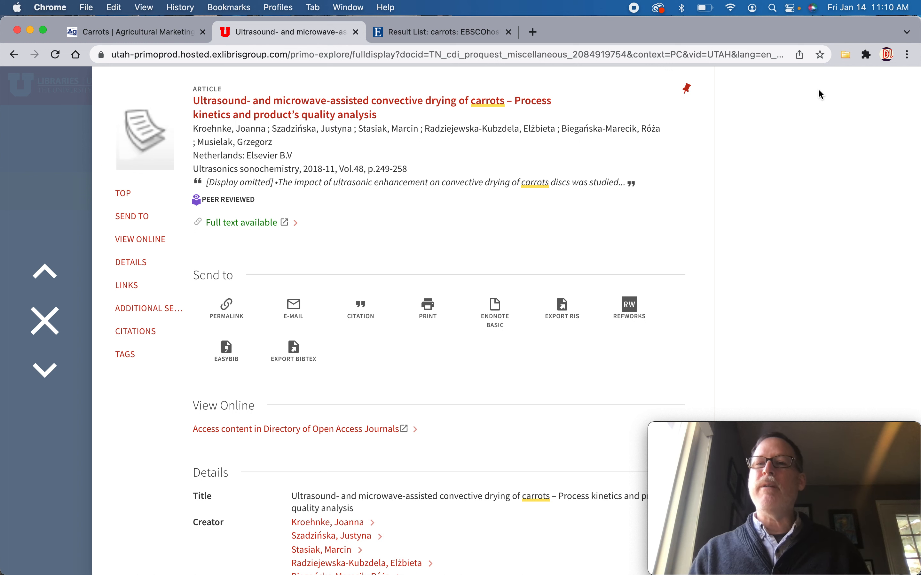
{"action": "left_click", "coordinate": [848, 57]}
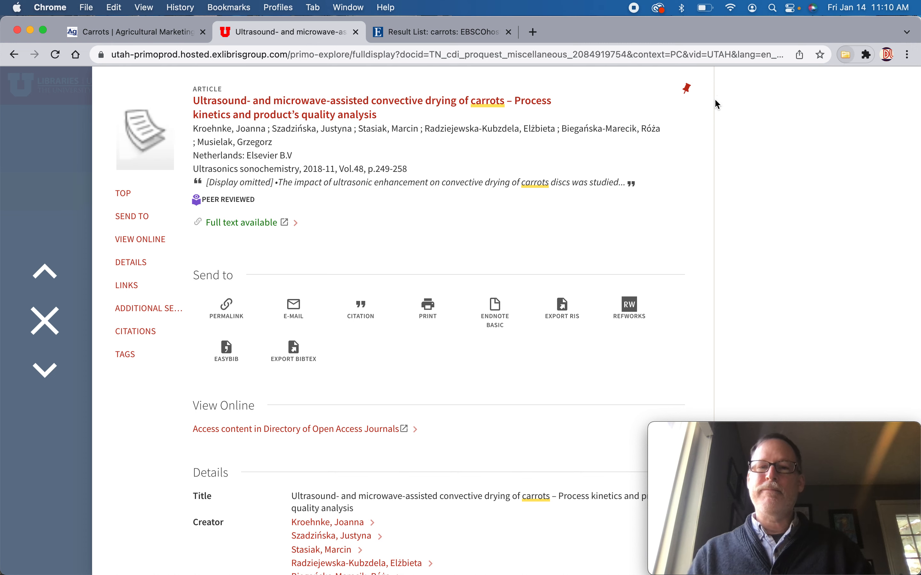
Step: Switch to Zotero and examine the saved article's authors and abstract in the carrots collection
{"action": "key", "text": "super+Tab"}
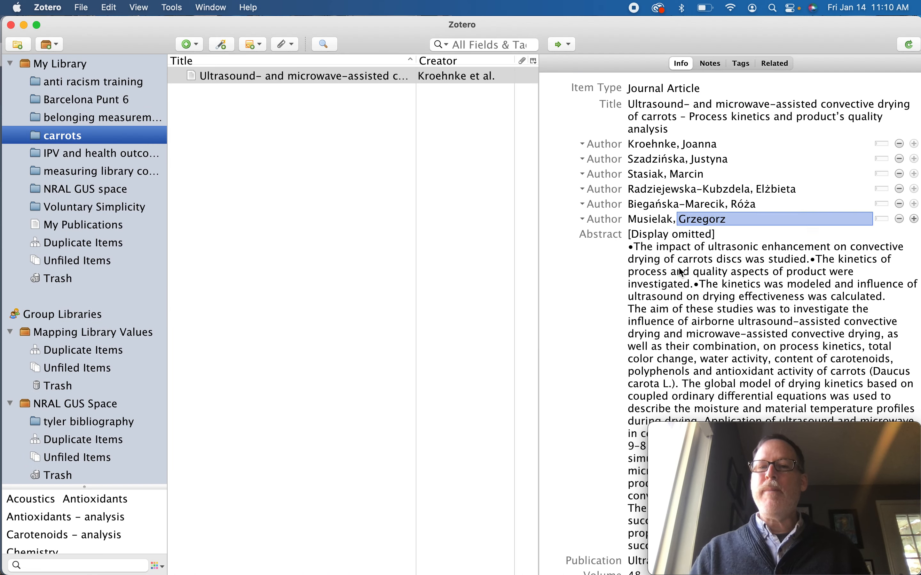
{"action": "left_click", "coordinate": [687, 314]}
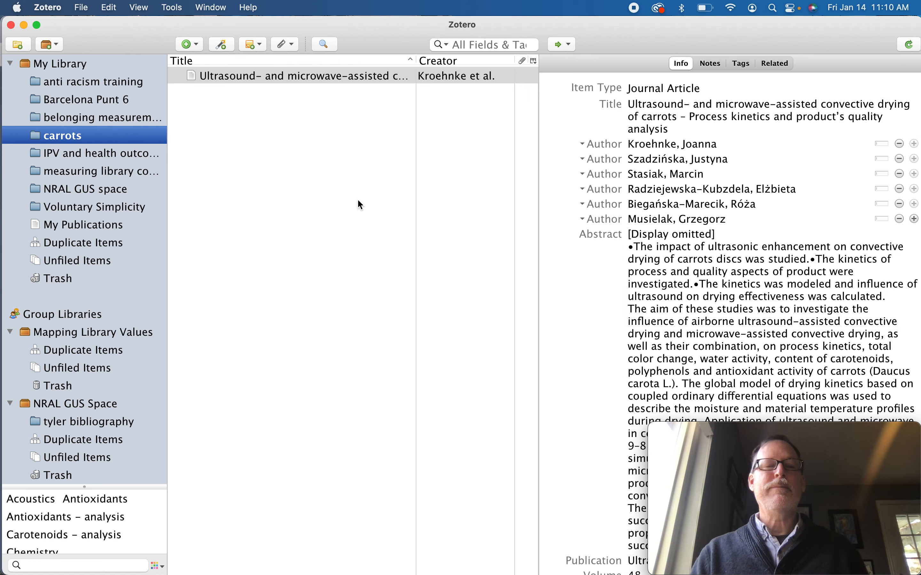
{"action": "left_click", "coordinate": [347, 198]}
Step: Switch to Chrome, bring up the EBSCOhost results for carrots, and examine the range of results on the page
{"action": "key", "text": "super+Tab"}
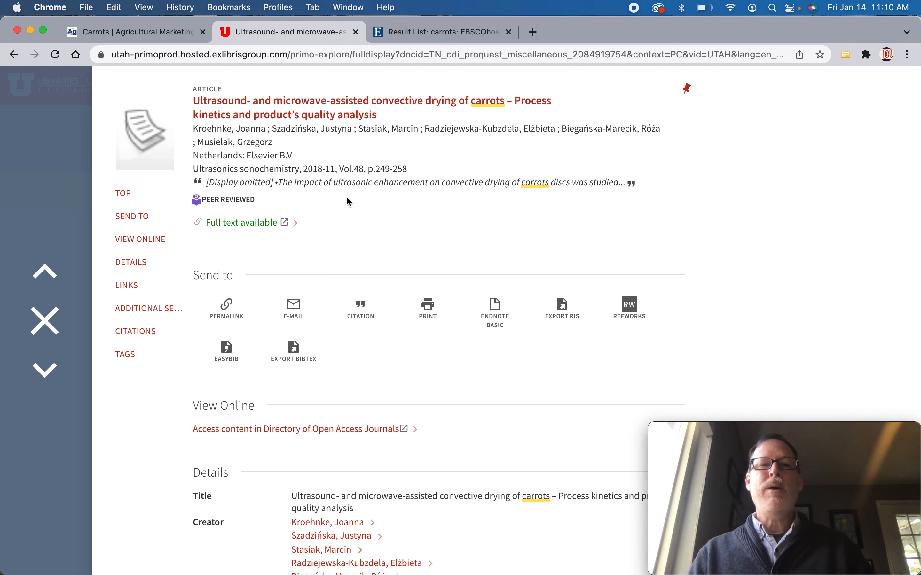
{"action": "left_click", "coordinate": [445, 37]}
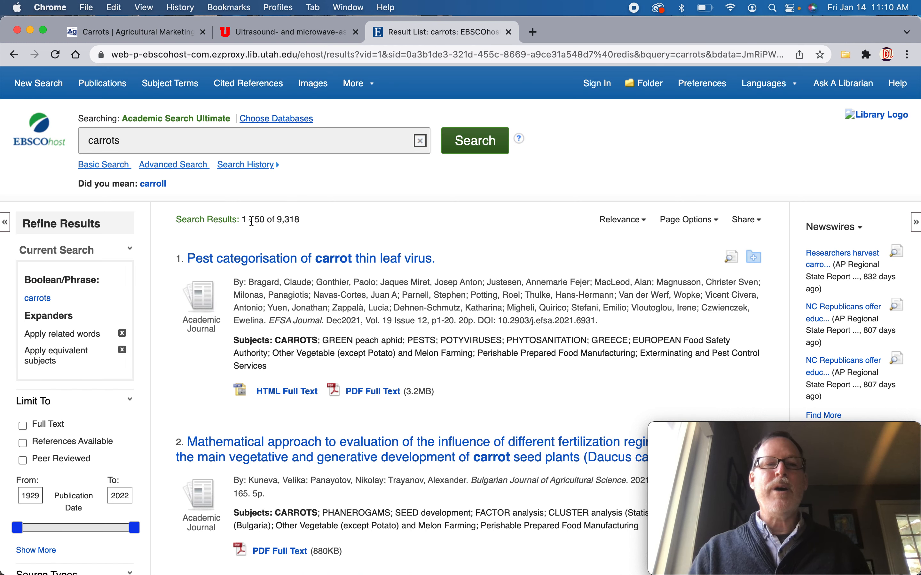
{"action": "left_click_drag", "start_coordinate": [264, 218], "coordinate": [232, 215]}
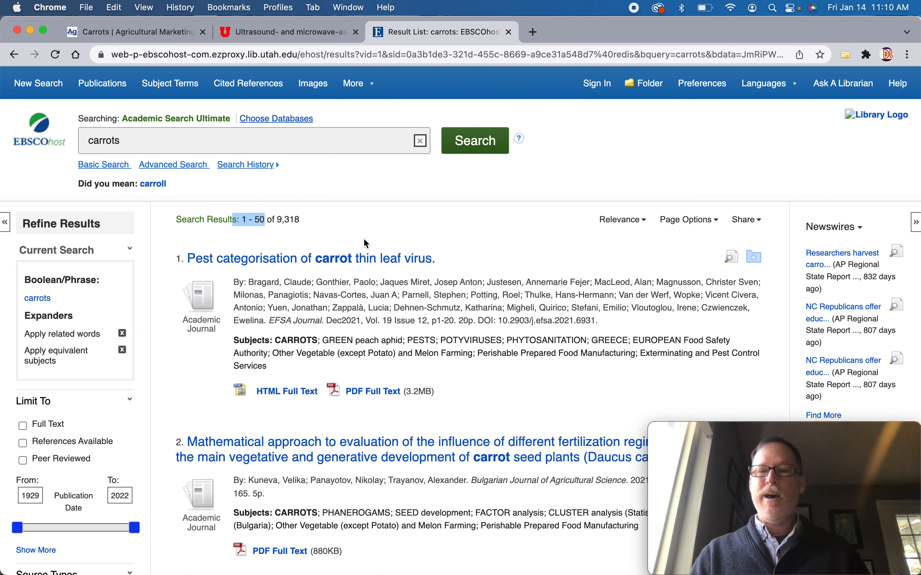
{"action": "left_click", "coordinate": [477, 219]}
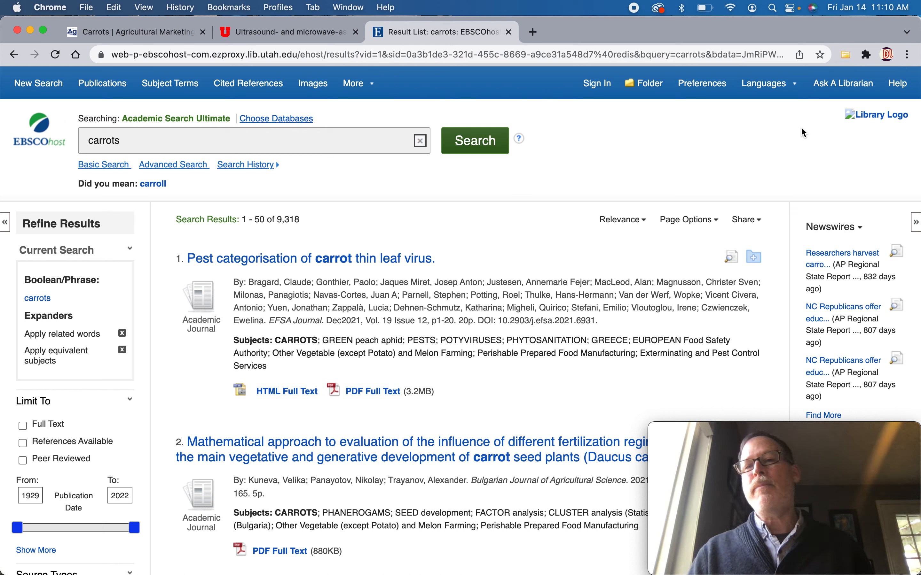
Step: Save five EBSCOhost results to the carrots collection: the mechanical washing machine, black carrot juice, phenotypic plasticity, yield forecasting and DcCCD4 articles
{"action": "left_click", "coordinate": [847, 55]}
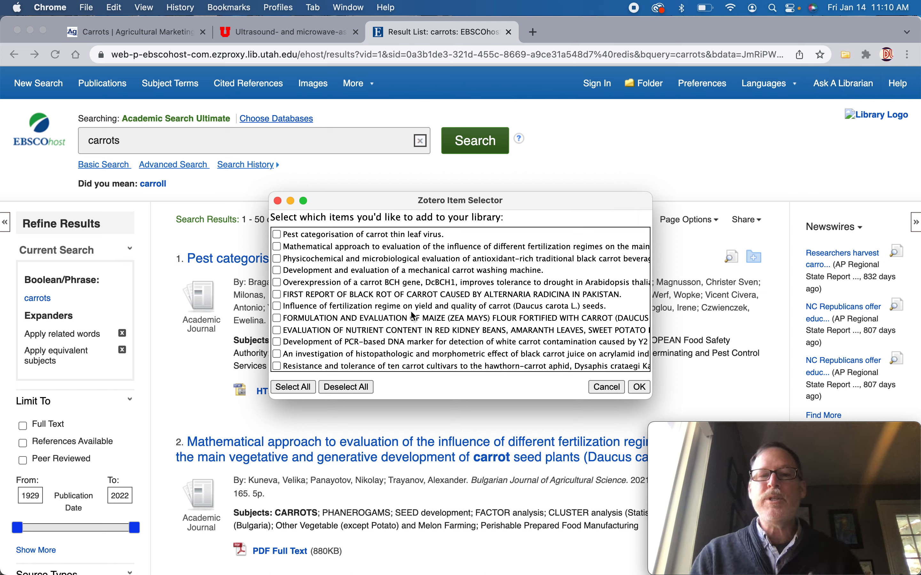
{"action": "scroll", "coordinate": [419, 304], "scroll_direction": "down", "scroll_amount": 15}
{"action": "scroll", "coordinate": [414, 316], "scroll_direction": "up", "scroll_amount": 15}
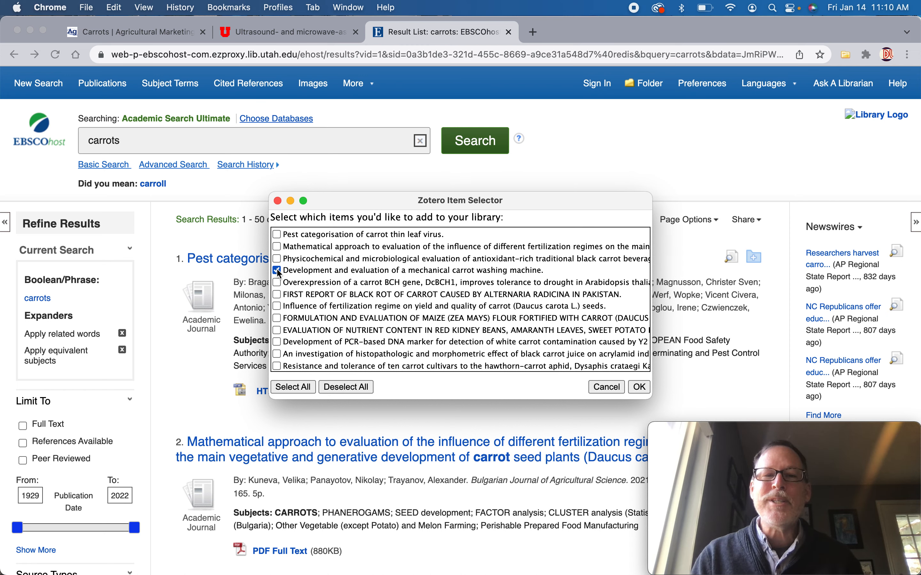
{"action": "scroll", "coordinate": [282, 274], "scroll_direction": "down", "scroll_amount": 3}
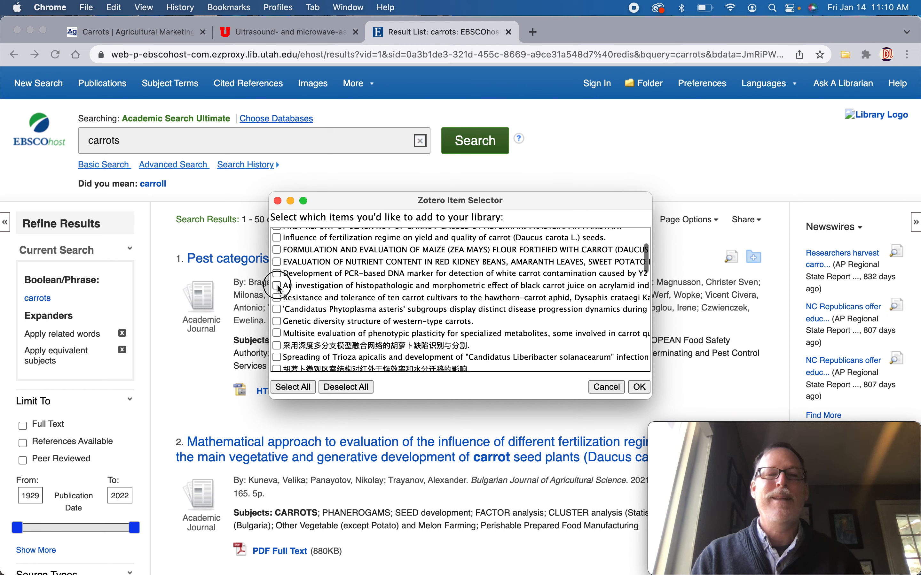
{"action": "left_click", "coordinate": [278, 286]}
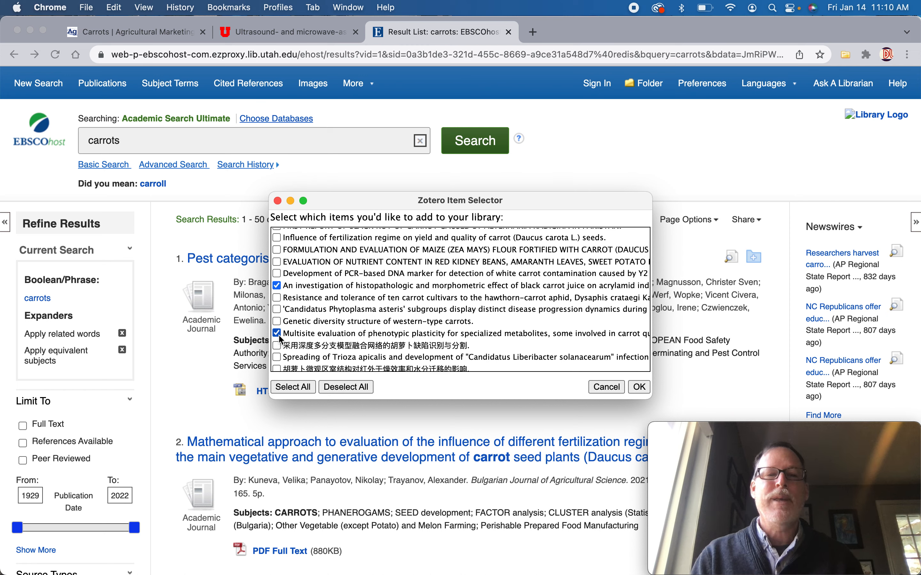
{"action": "scroll", "coordinate": [280, 332], "scroll_direction": "down", "scroll_amount": 6}
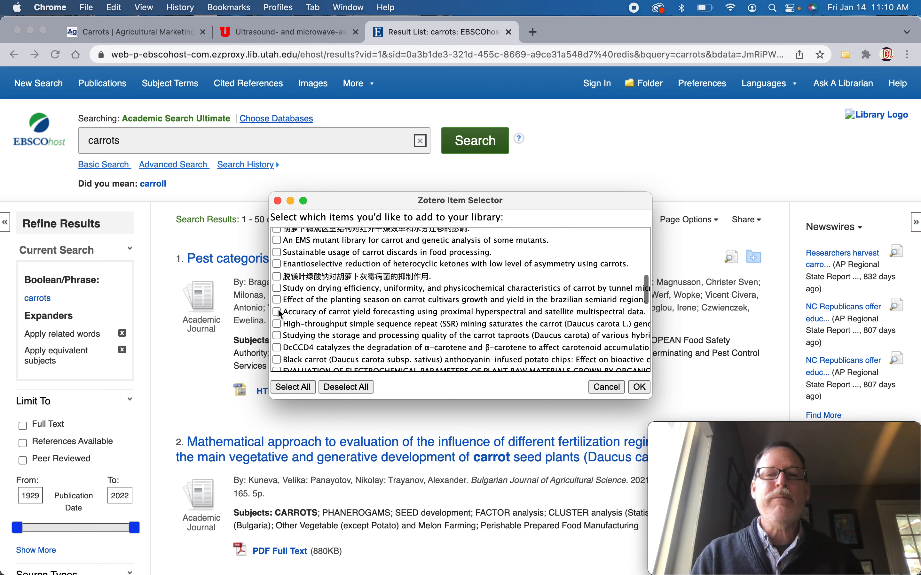
{"action": "left_click", "coordinate": [278, 312]}
{"action": "left_click", "coordinate": [279, 349]}
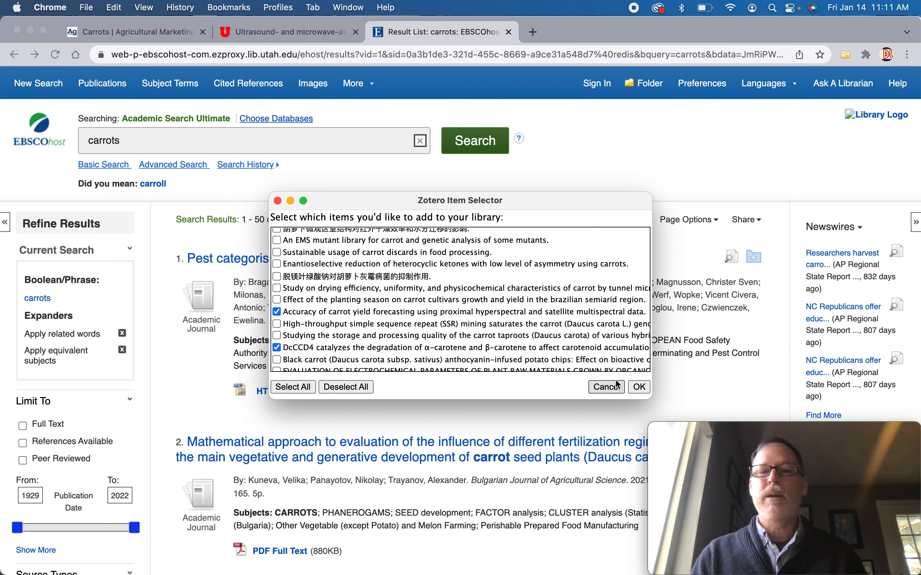
{"action": "left_click", "coordinate": [641, 387]}
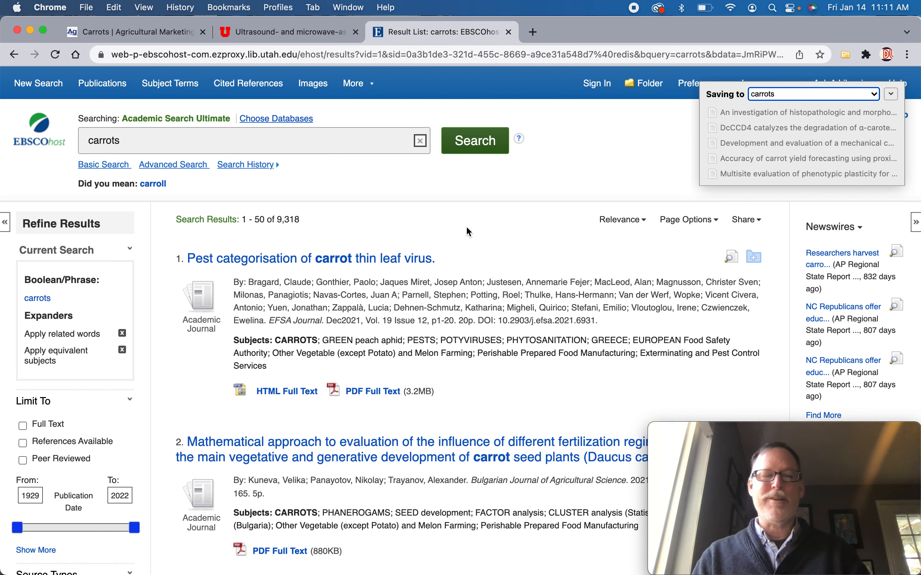
Step: Switch to Zotero and add a child note to the black carrot juice article reading asdflkjasdf;kljasdfkj and "here's a great quote"
{"action": "key", "text": "super+Tab"}
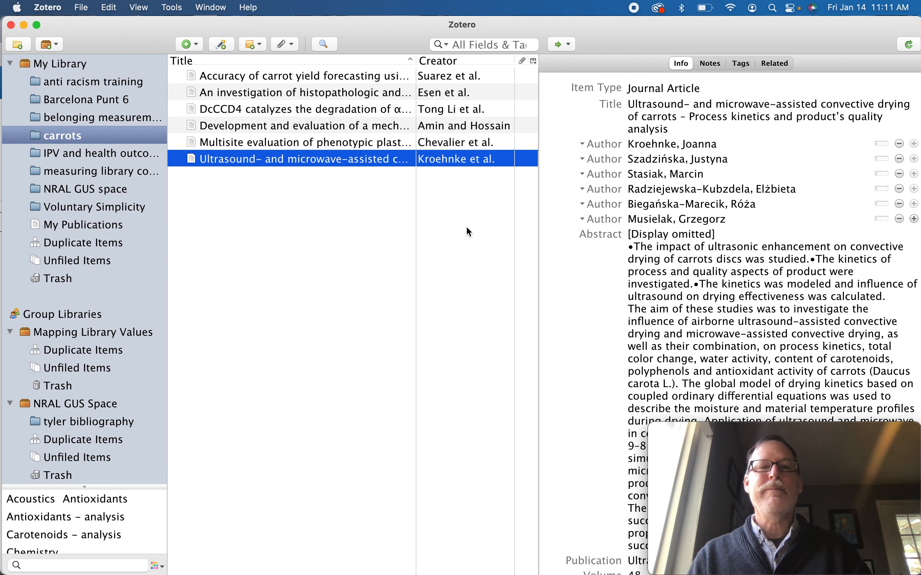
{"action": "left_click", "coordinate": [322, 80]}
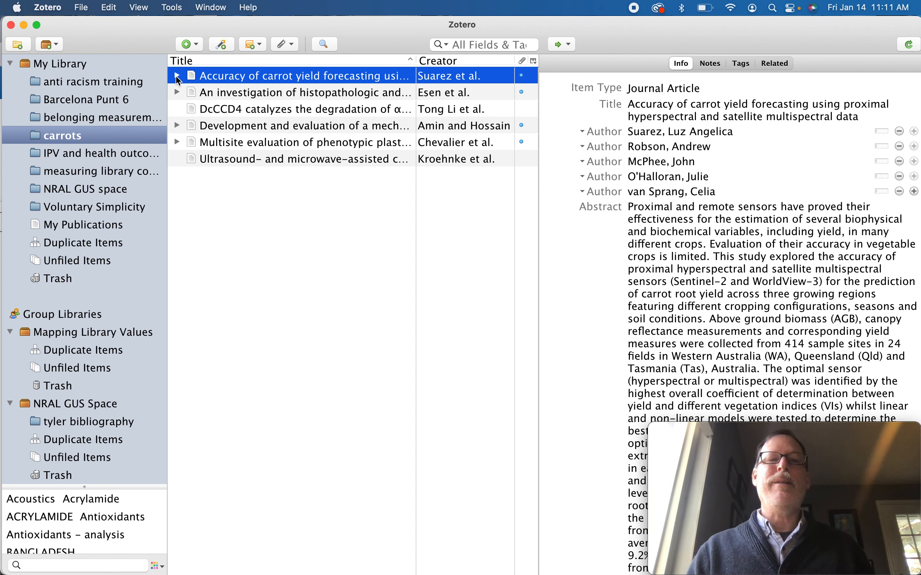
{"action": "left_click", "coordinate": [242, 92]}
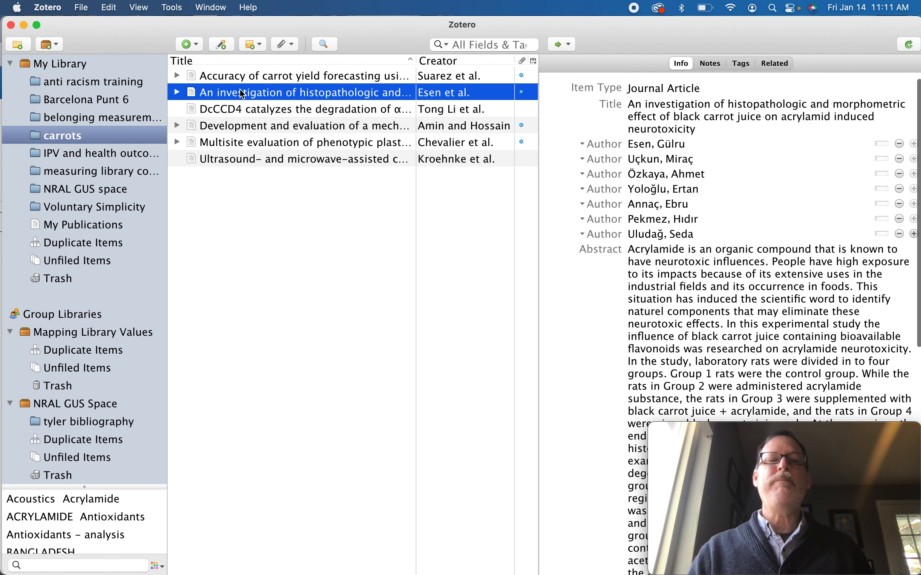
{"action": "left_click", "coordinate": [261, 48]}
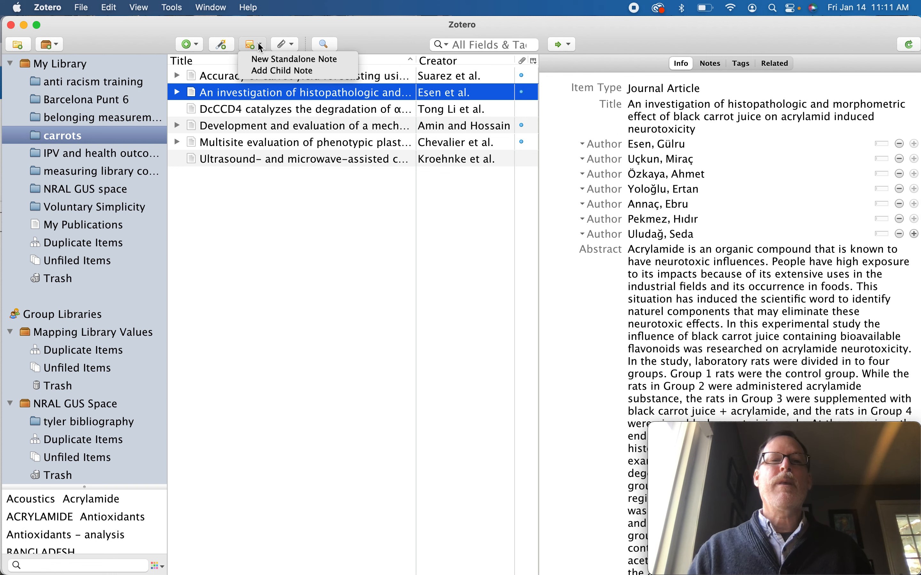
{"action": "left_click", "coordinate": [262, 70]}
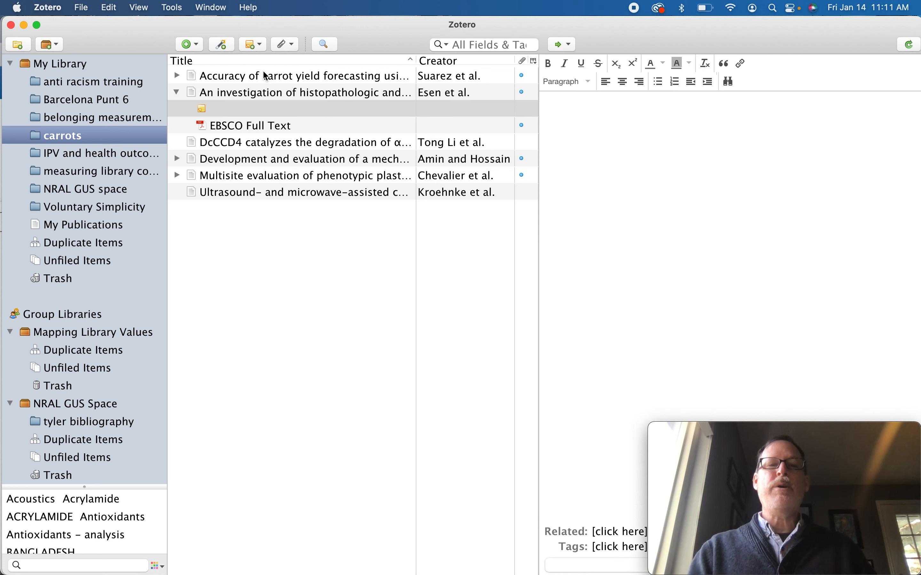
{"action": "type", "text": "asdflkjasdf;kljasdfkj"}
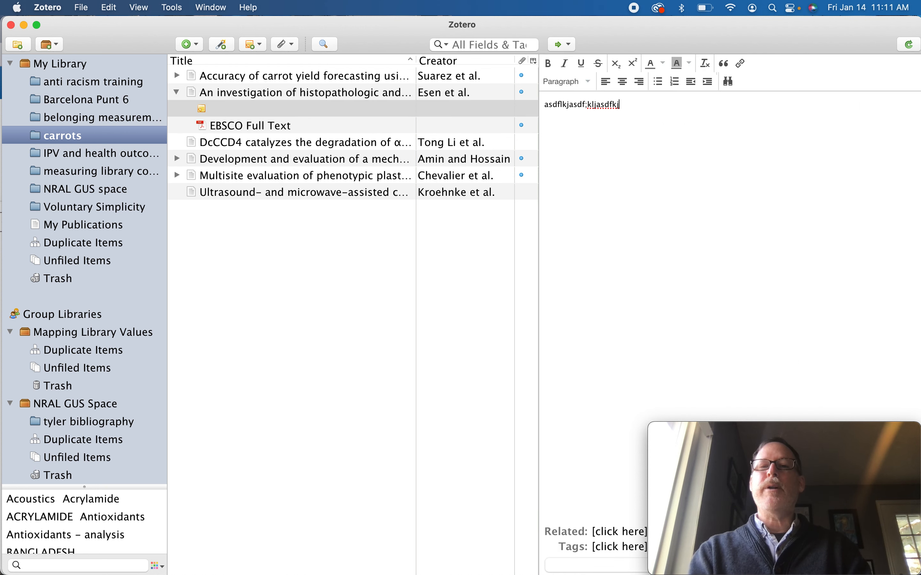
{"action": "key", "text": "Return"}
{"action": "key", "text": "Return"}
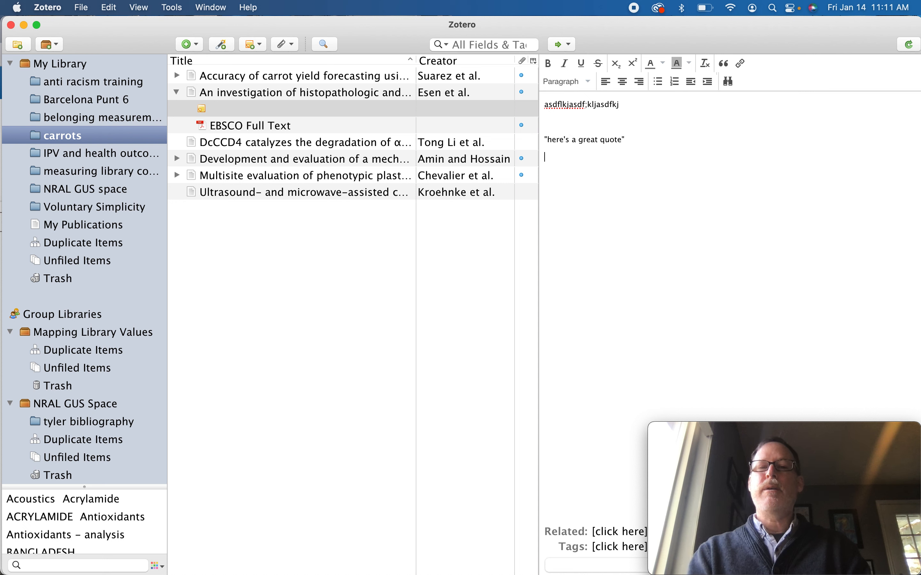
Step: Copy the passage from "The glutathione, carboxylesterase" to "black carrot applied group," in the black carrot juice article's abstract
{"action": "left_click", "coordinate": [225, 94]}
{"action": "left_click", "coordinate": [654, 272]}
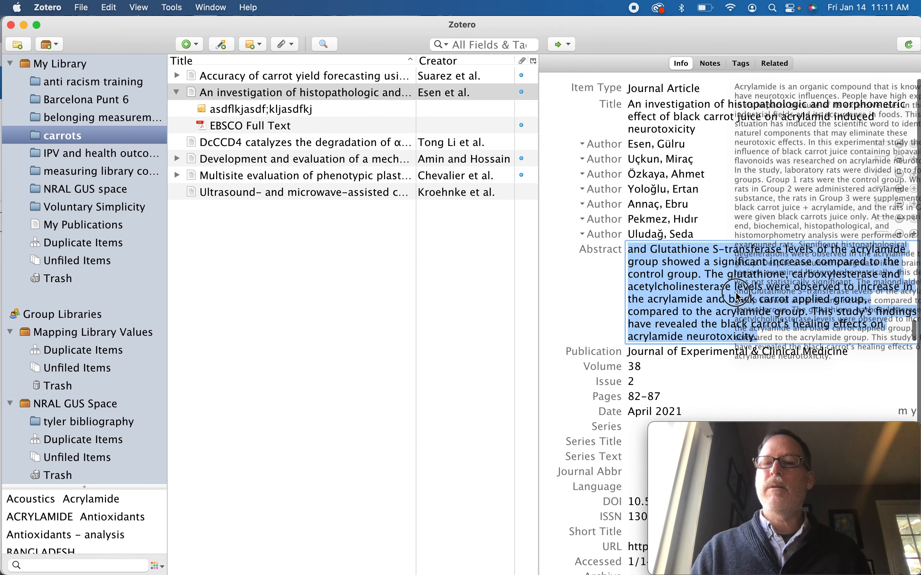
{"action": "left_click", "coordinate": [731, 293]}
{"action": "left_click_drag", "start_coordinate": [766, 286], "coordinate": [706, 268]}
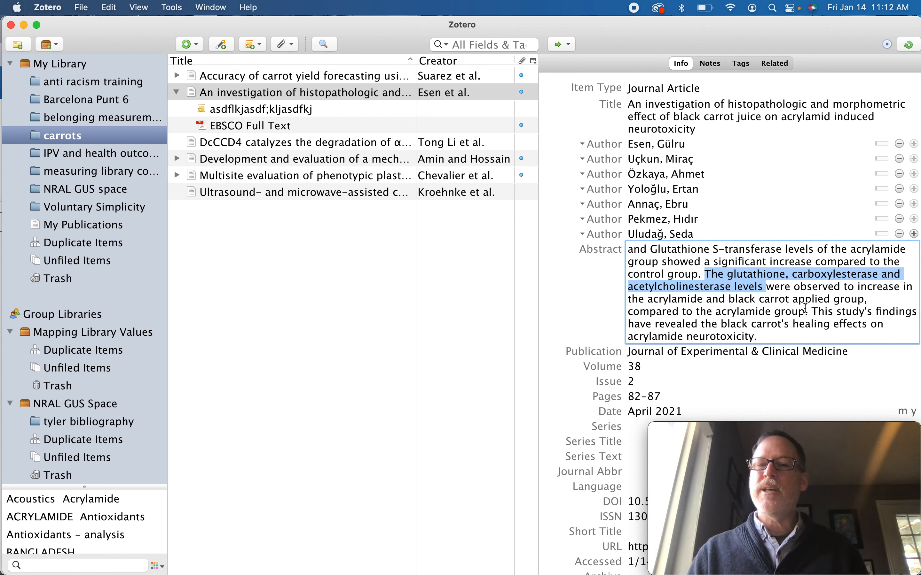
{"action": "left_click", "coordinate": [842, 308]}
{"action": "left_click_drag", "start_coordinate": [870, 300], "coordinate": [701, 270]}
{"action": "key", "text": "super+c"}
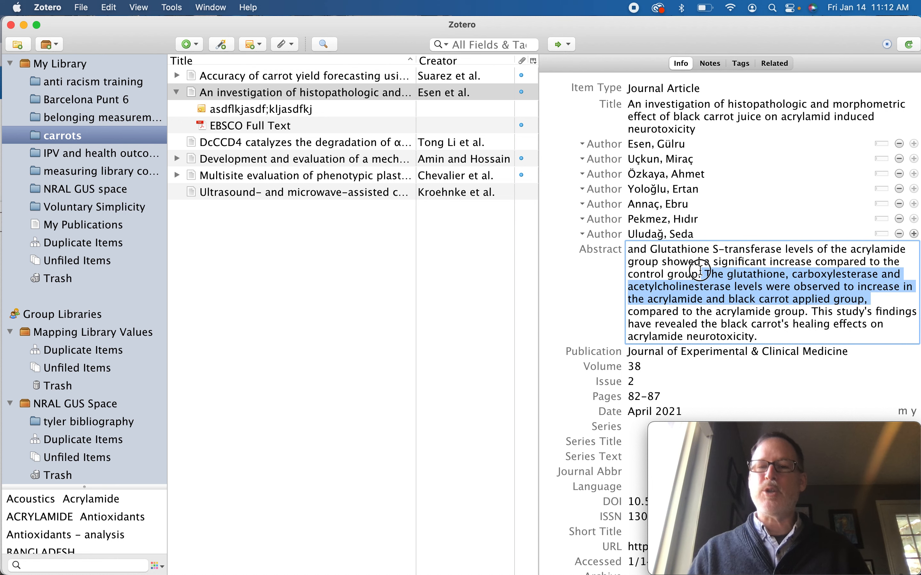
Step: Replace the words between the quotation marks in the child note with the copied abstract passage, and collapse the parent article
{"action": "left_click", "coordinate": [246, 114]}
{"action": "left_click_drag", "start_coordinate": [621, 140], "coordinate": [551, 141]}
{"action": "key", "text": "super+v"}
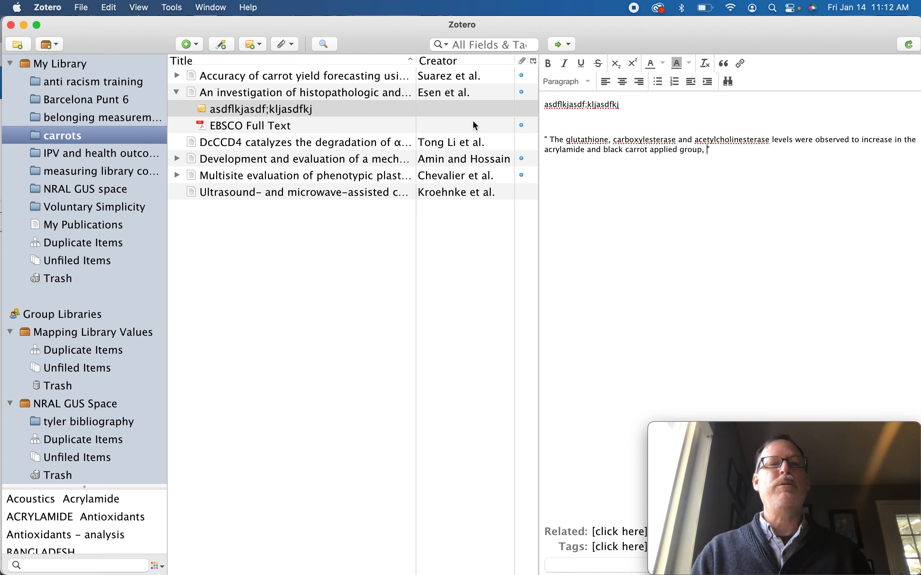
{"action": "left_click", "coordinate": [178, 93]}
Step: Switch to Chrome, bring up the AgMRC Carrots web page, and save it to the carrots collection with the Zotero Connector
{"action": "key", "text": "super+Tab"}
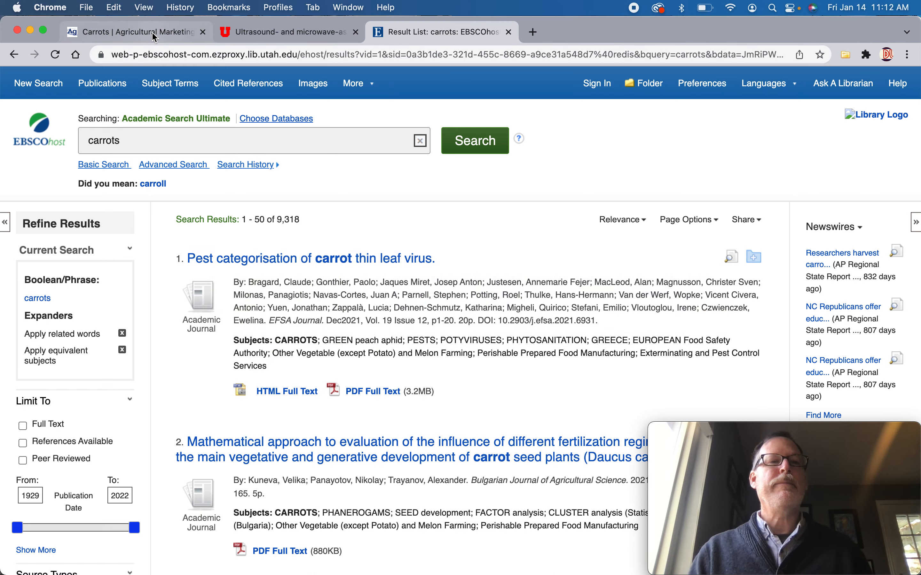
{"action": "left_click", "coordinate": [154, 34]}
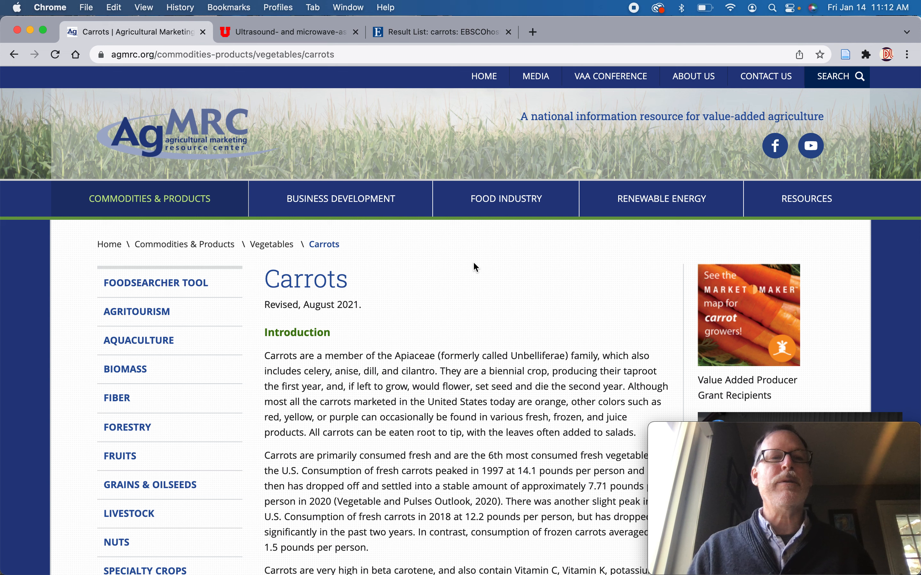
{"action": "left_click", "coordinate": [847, 56]}
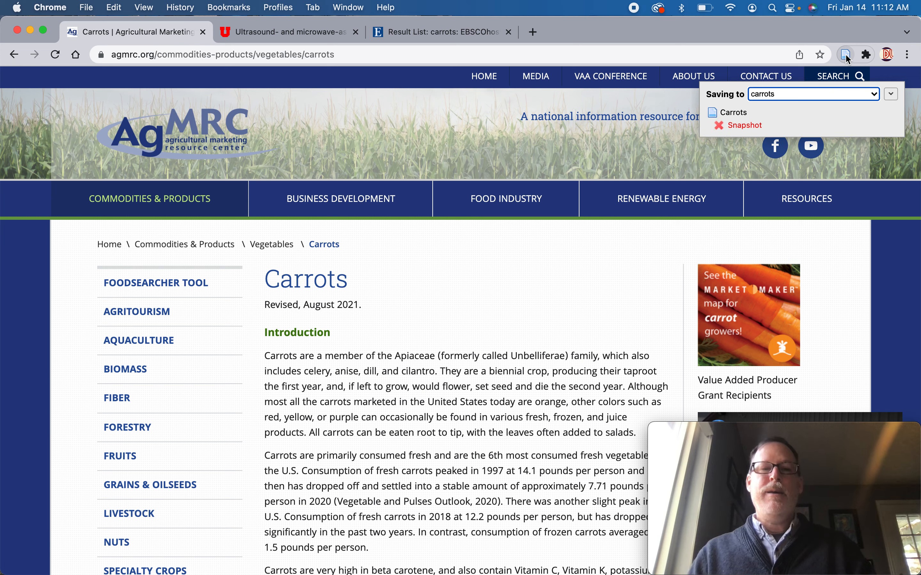
Step: Switch to Zotero and give the Carrots web page item the abstract asdf;lkasdf;lkj and the author last name carriot industry of america
{"action": "key", "text": "super+Tab"}
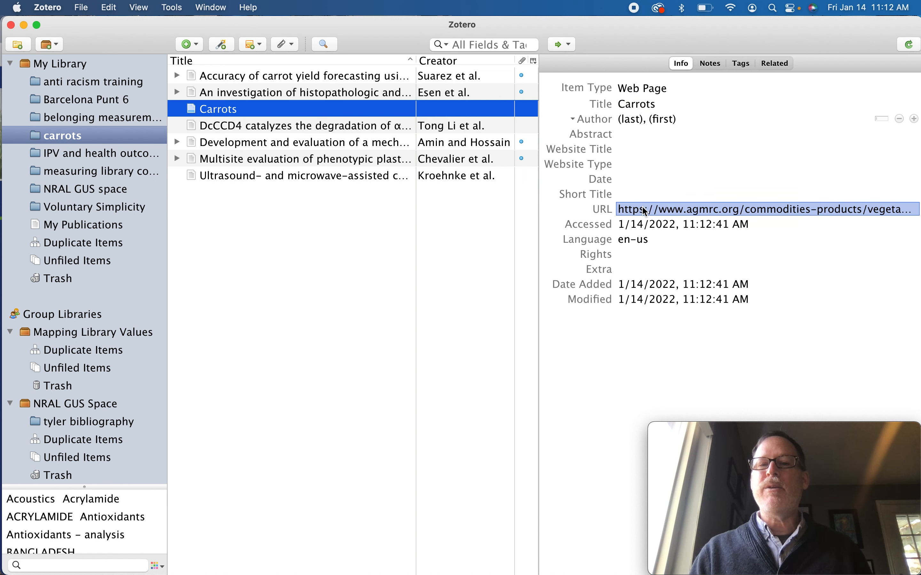
{"action": "left_click", "coordinate": [630, 135]}
{"action": "type", "text": "asdf;lkasdf;lkj"}
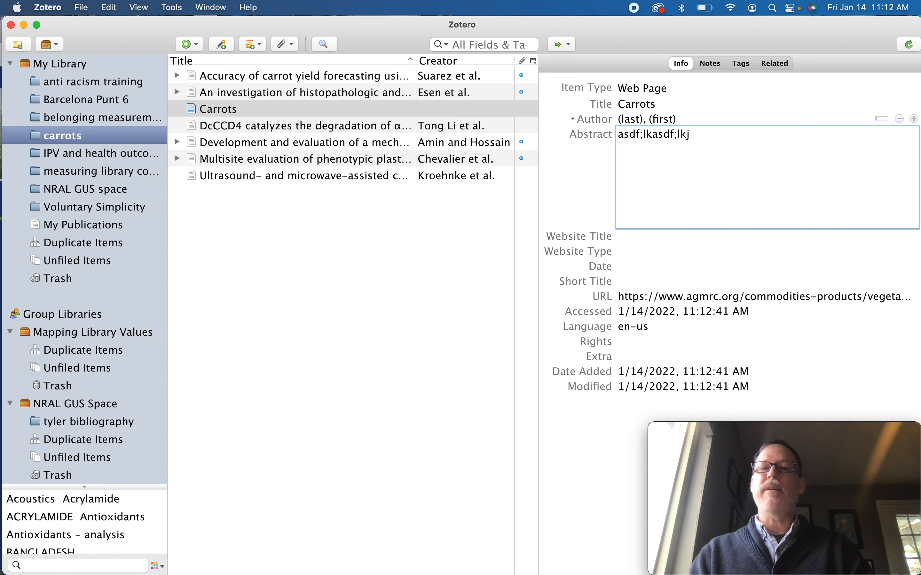
{"action": "left_click", "coordinate": [641, 121]}
{"action": "type", "text": "c"}
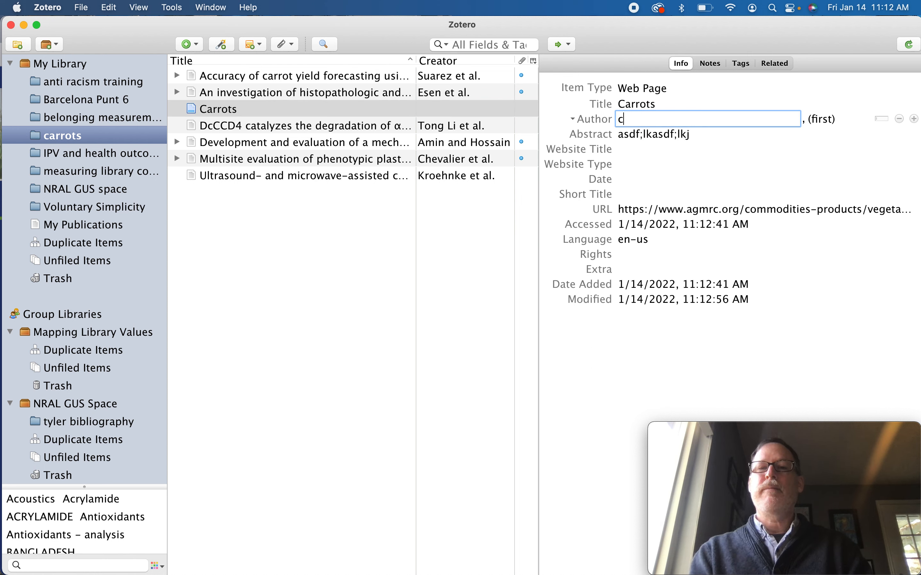
{"action": "type", "text": "arriot indu"}
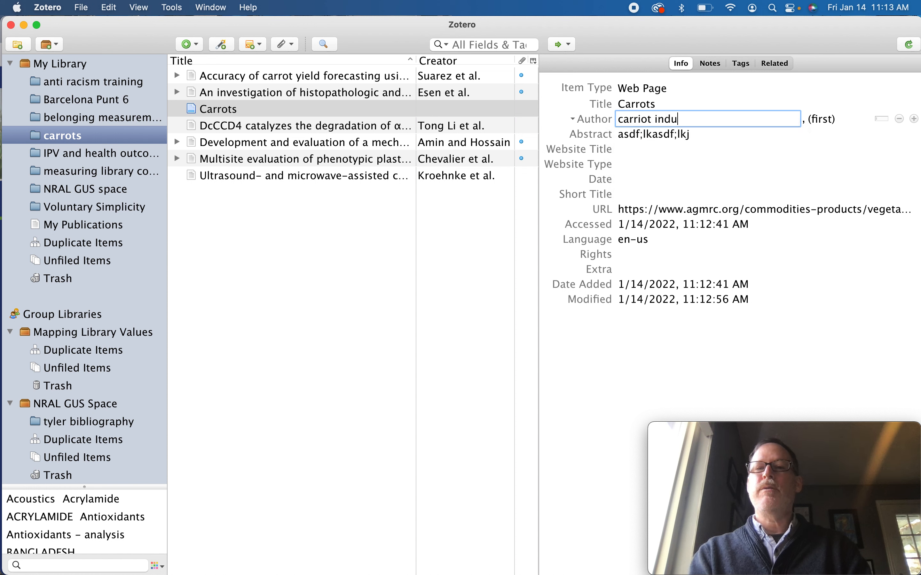
{"action": "type", "text": "stry of ameri"}
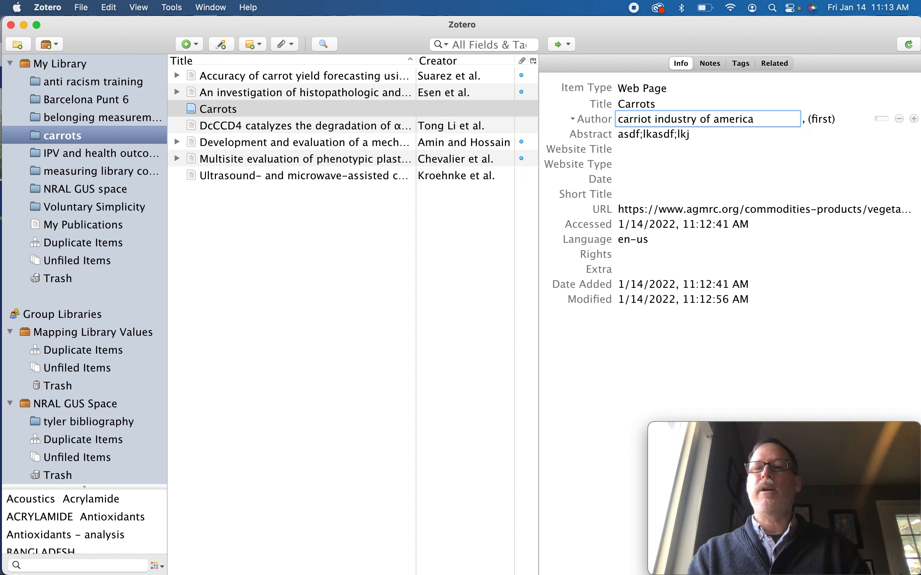
{"action": "type", "text": "ca"}
{"action": "left_click", "coordinate": [672, 179]}
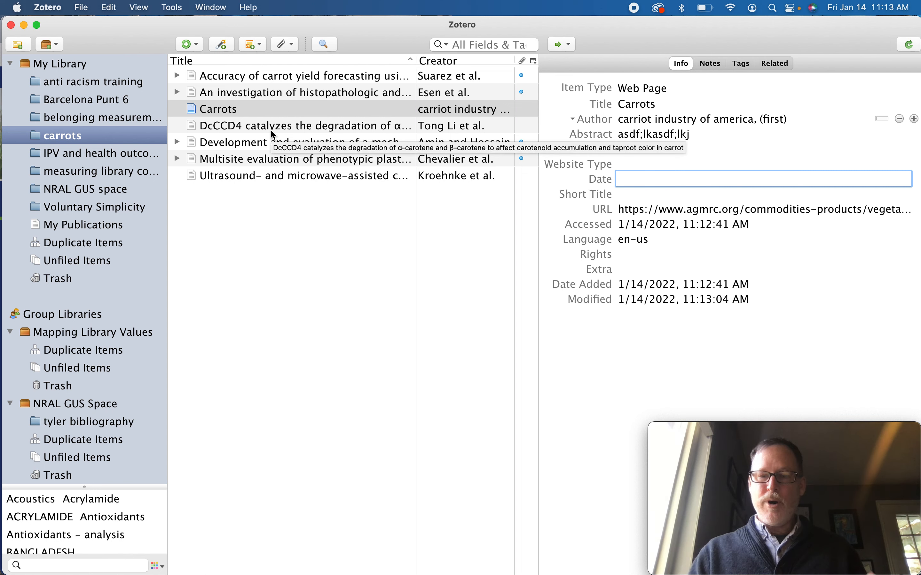
Step: Copy citations for all items in the carrots collection to the clipboard in American Psychological Association (APA) 7th edition style, English (US)
{"action": "left_click", "coordinate": [254, 76]}
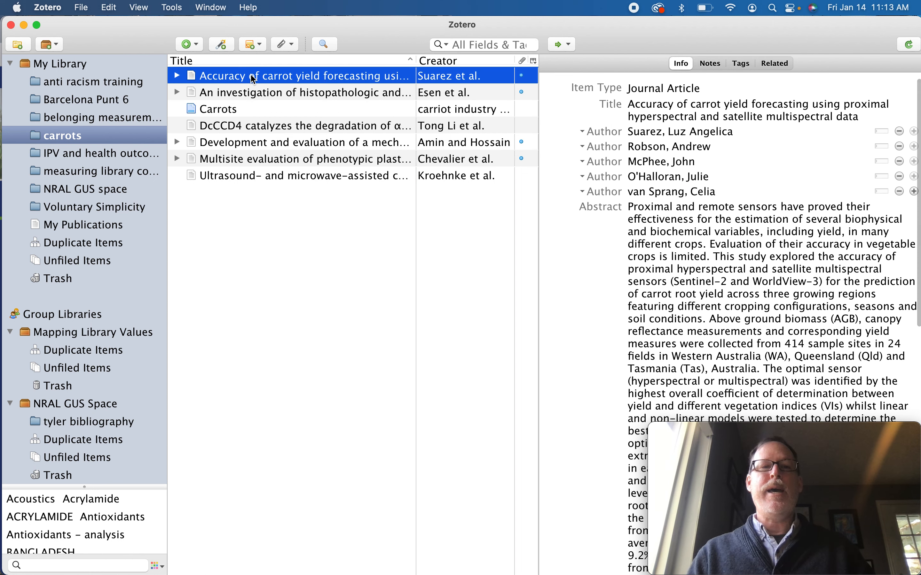
{"action": "left_click", "coordinate": [259, 176], "text": "shift"}
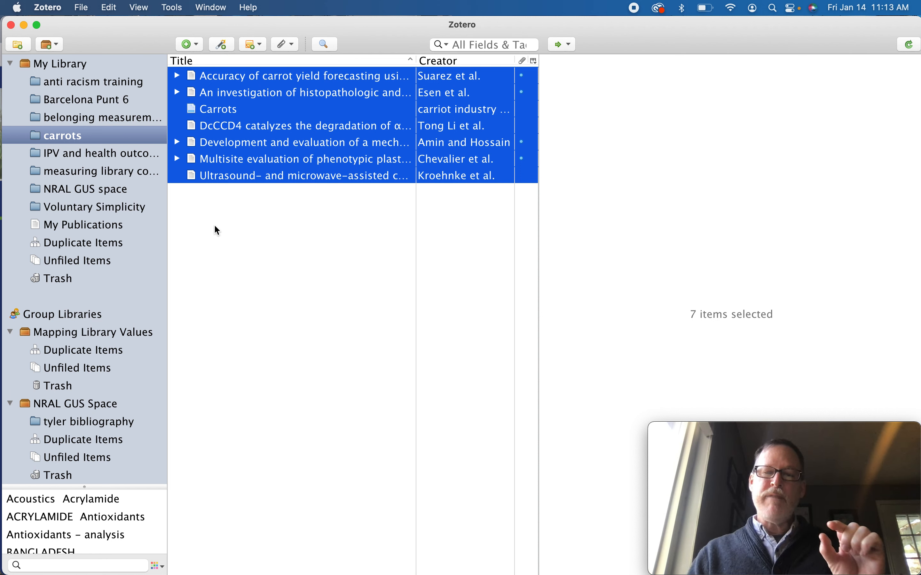
{"action": "right_click", "coordinate": [284, 130]}
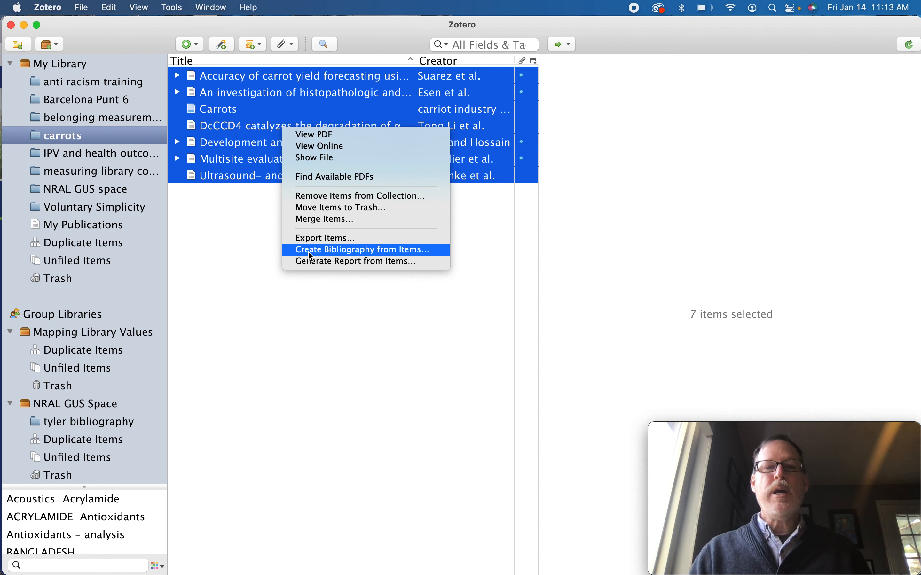
{"action": "left_click", "coordinate": [325, 251]}
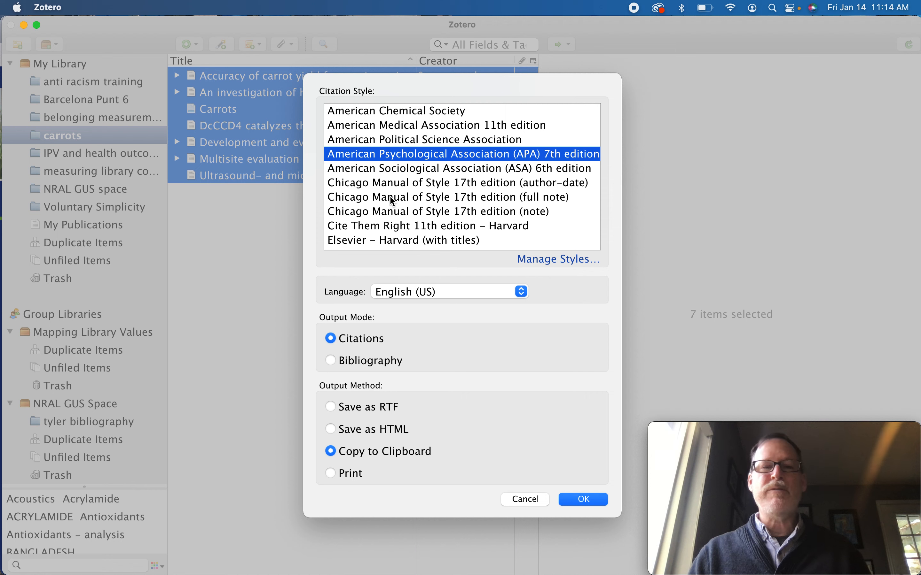
{"action": "scroll", "coordinate": [391, 198], "scroll_direction": "down", "scroll_amount": 3}
{"action": "scroll", "coordinate": [393, 201], "scroll_direction": "down", "scroll_amount": 1}
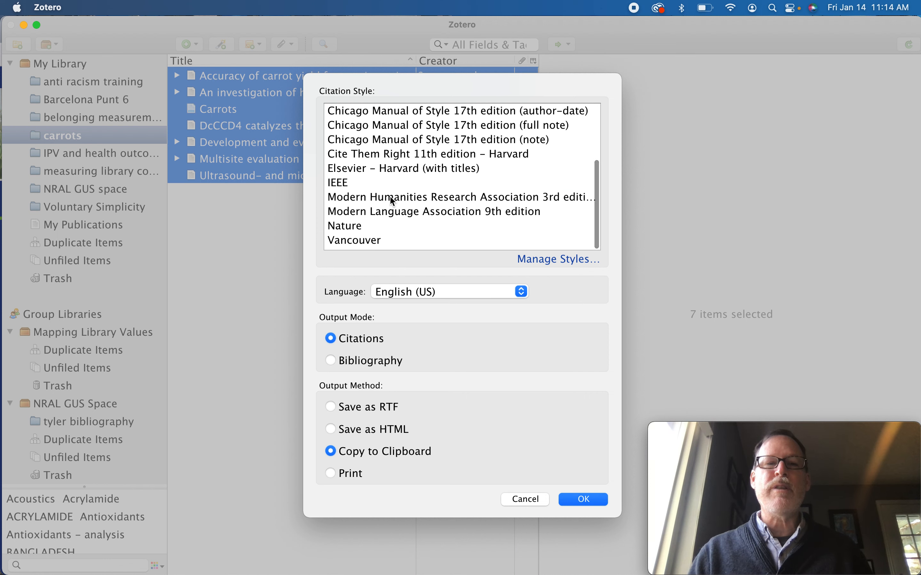
{"action": "left_click", "coordinate": [340, 184]}
{"action": "scroll", "coordinate": [397, 184], "scroll_direction": "up", "scroll_amount": 3}
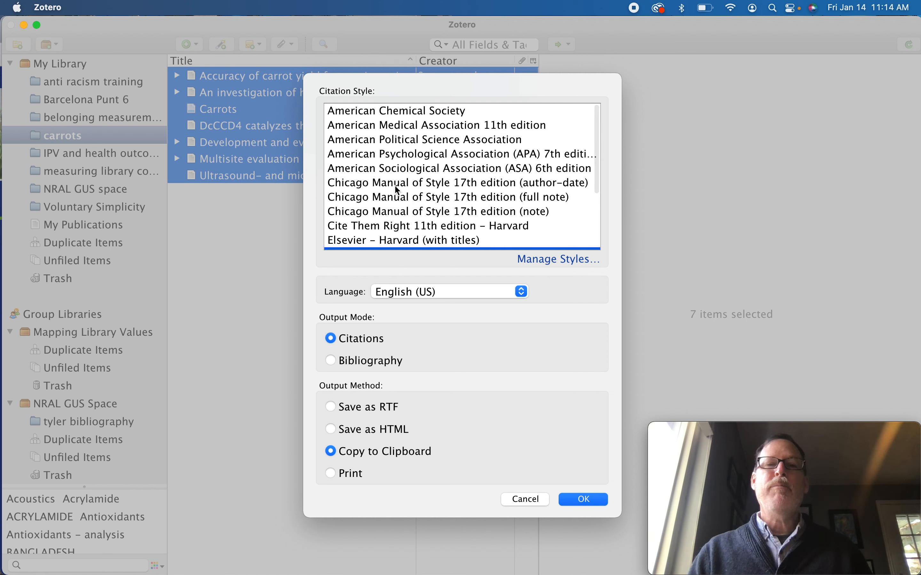
{"action": "left_click", "coordinate": [375, 153]}
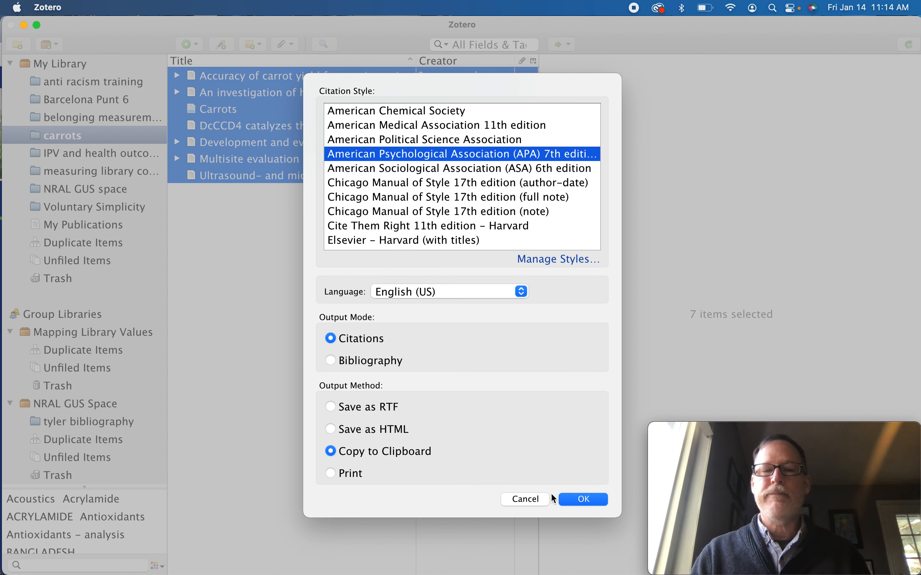
{"action": "left_click", "coordinate": [579, 499]}
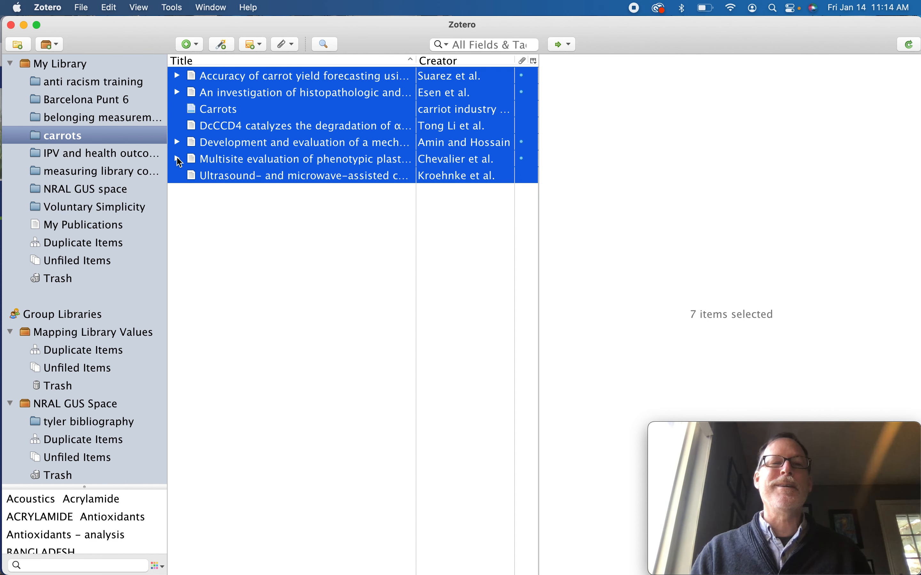
Step: Add a child note to the "Ultrasound- and microwave-assisted convective drying of carrots" article and paste the copied in-text citations into it
{"action": "left_click", "coordinate": [244, 177]}
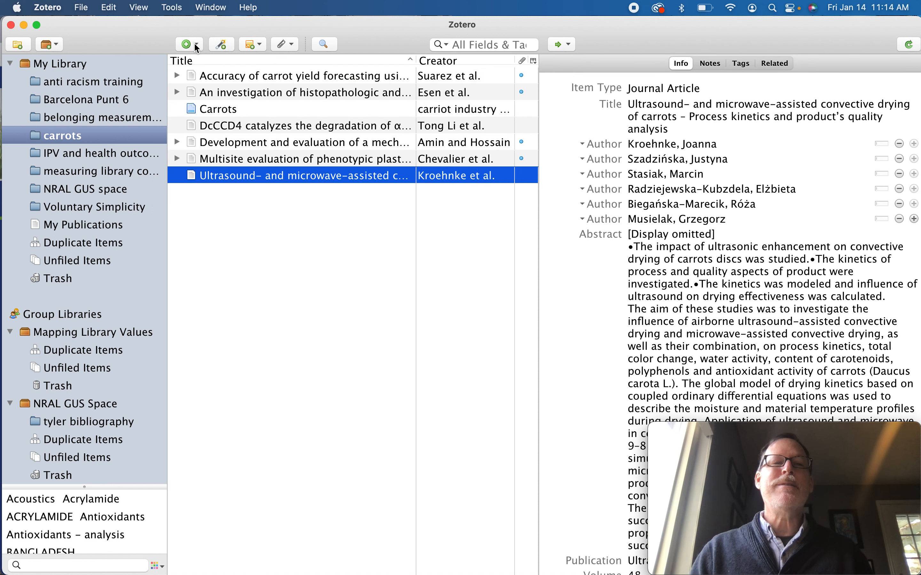
{"action": "left_click", "coordinate": [256, 46]}
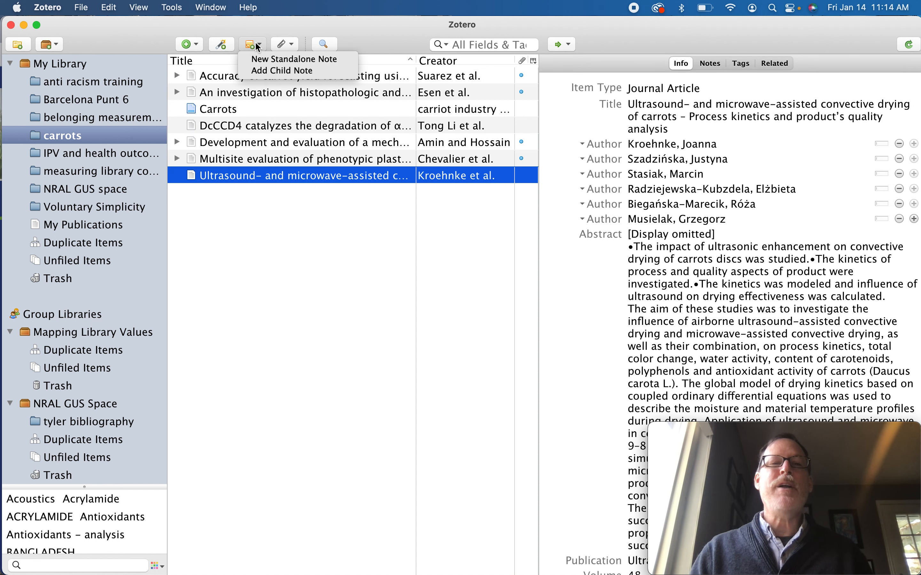
{"action": "left_click", "coordinate": [267, 72]}
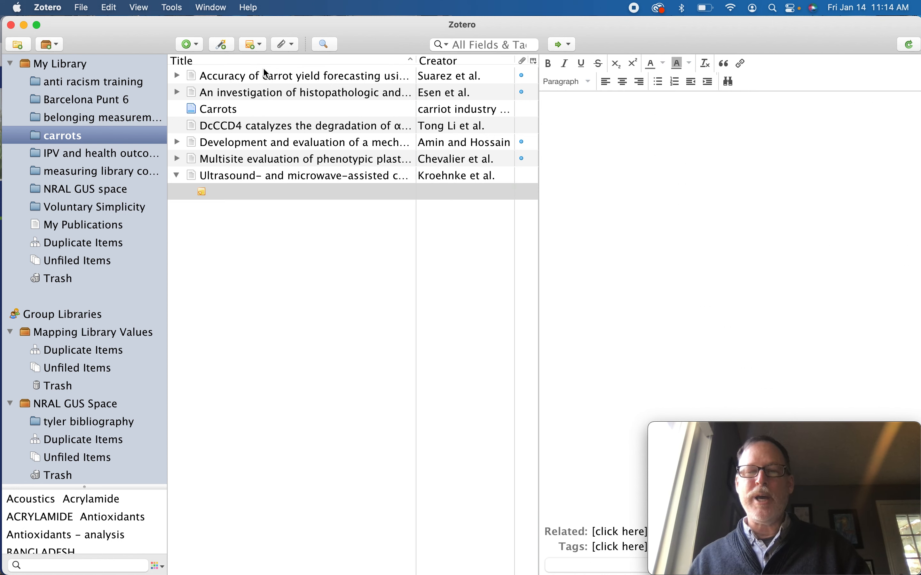
{"action": "type", "text": "(Amin & Hossain, 2021; carriot industry of america, n.d.; Chevalier et al., 2021; Esen et al., 2021; Kroehnke et al., 2018; Suarez et al., 2020; Tong Li et al., 2021)"}
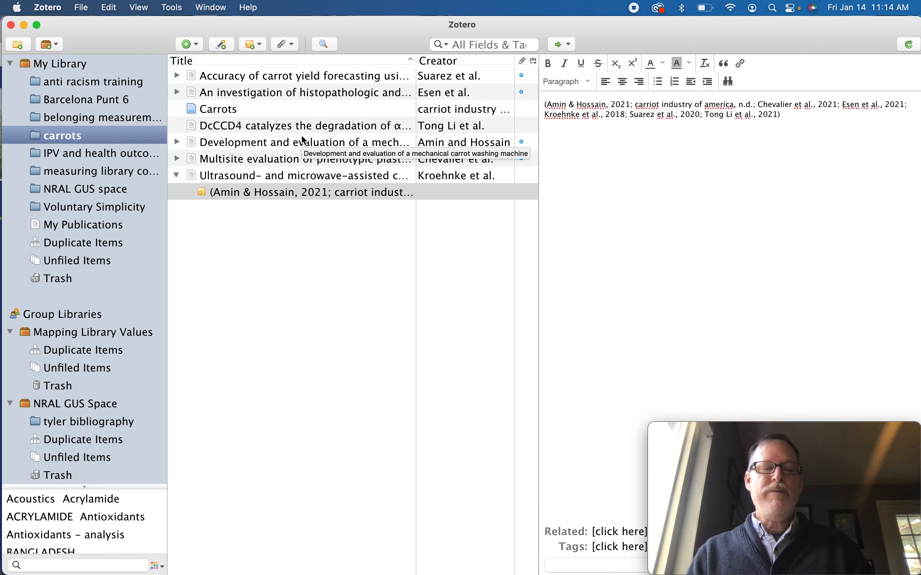
Step: Copy a bibliography of all seven carrots collection items to the clipboard in American Psychological Association (APA) 7th edition style, English (US)
{"action": "left_click", "coordinate": [264, 176]}
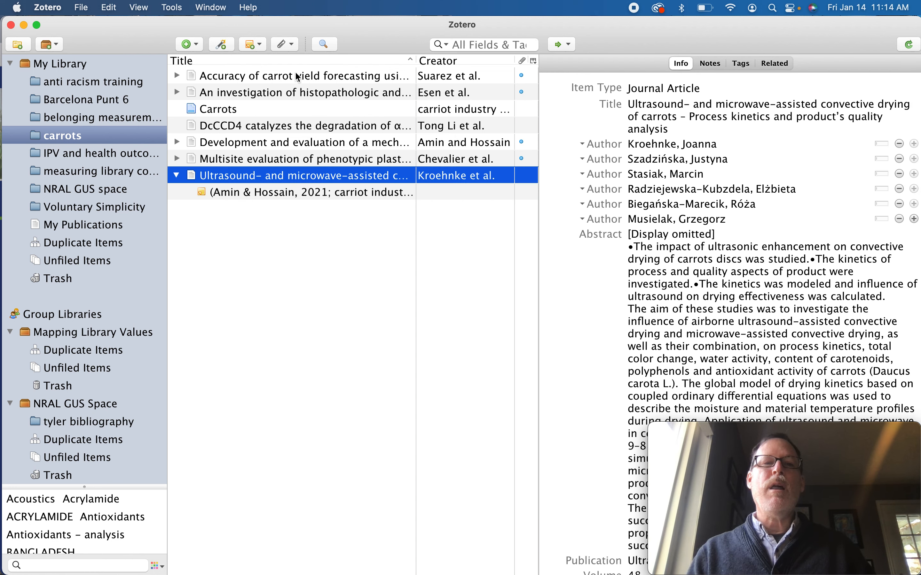
{"action": "left_click", "coordinate": [298, 78], "text": "shift"}
{"action": "right_click", "coordinate": [288, 100]}
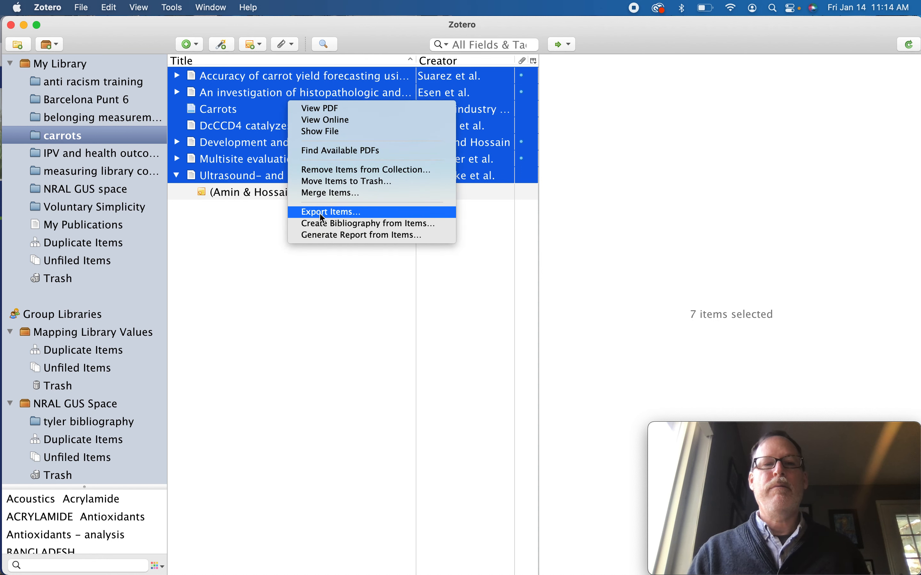
{"action": "left_click", "coordinate": [328, 225]}
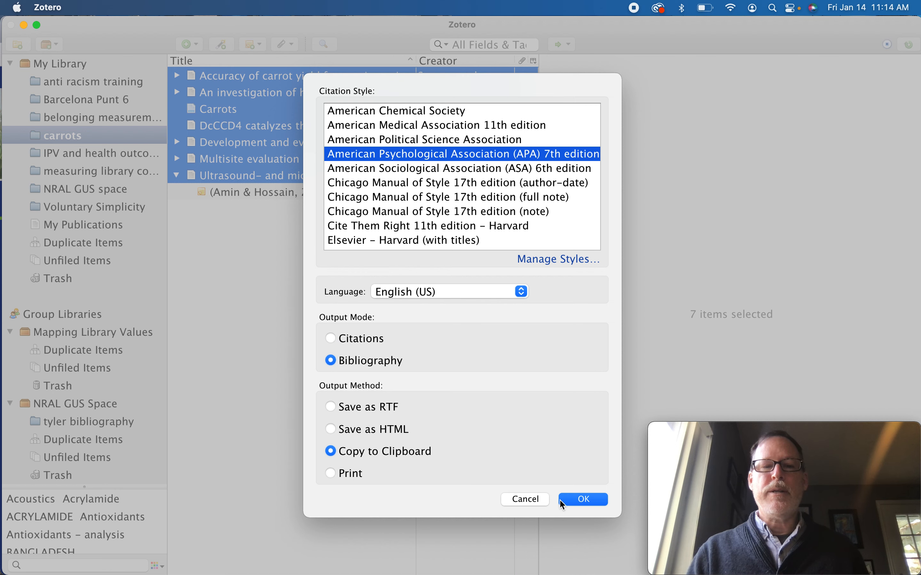
{"action": "left_click", "coordinate": [590, 499]}
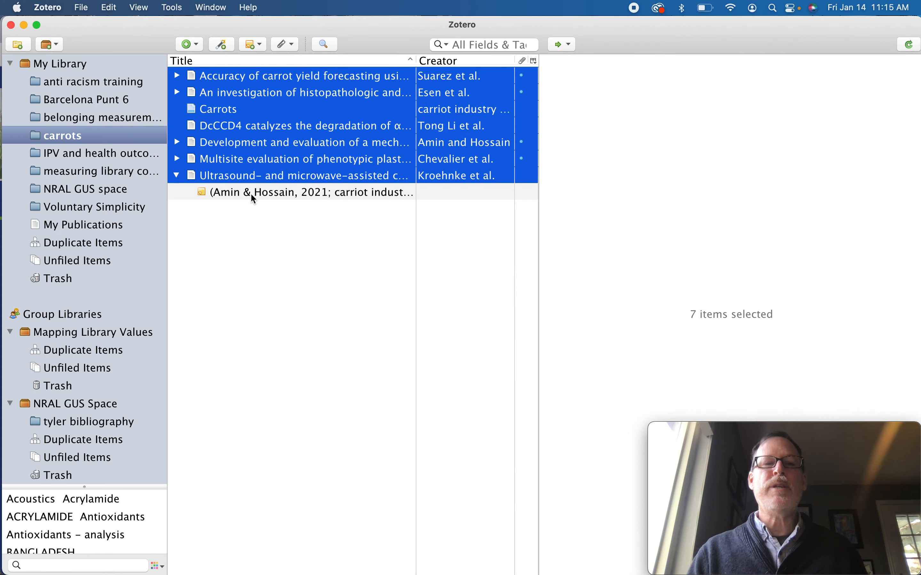
Step: Replace the in-text citations in the ultrasound article's child note with the copied bibliography
{"action": "left_click", "coordinate": [247, 192]}
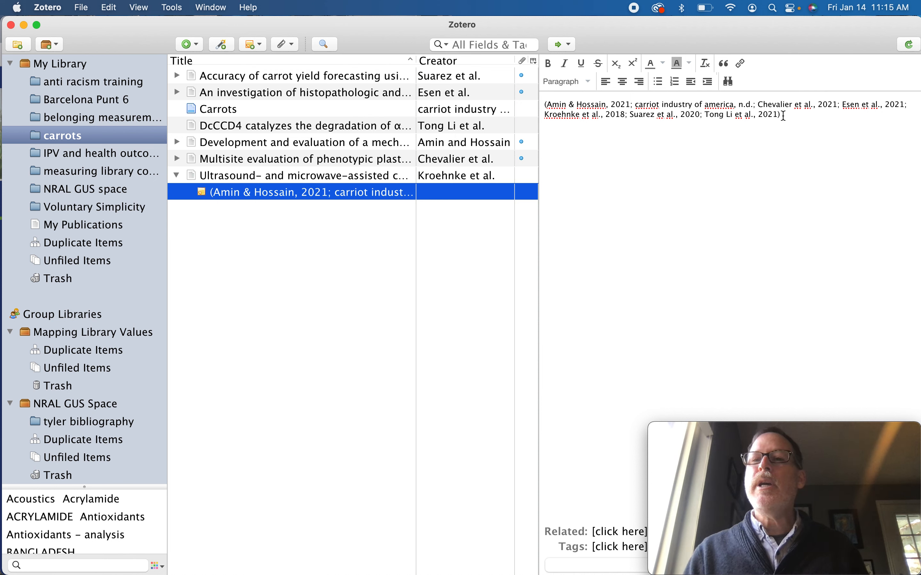
{"action": "left_click_drag", "start_coordinate": [784, 116], "coordinate": [456, 100]}
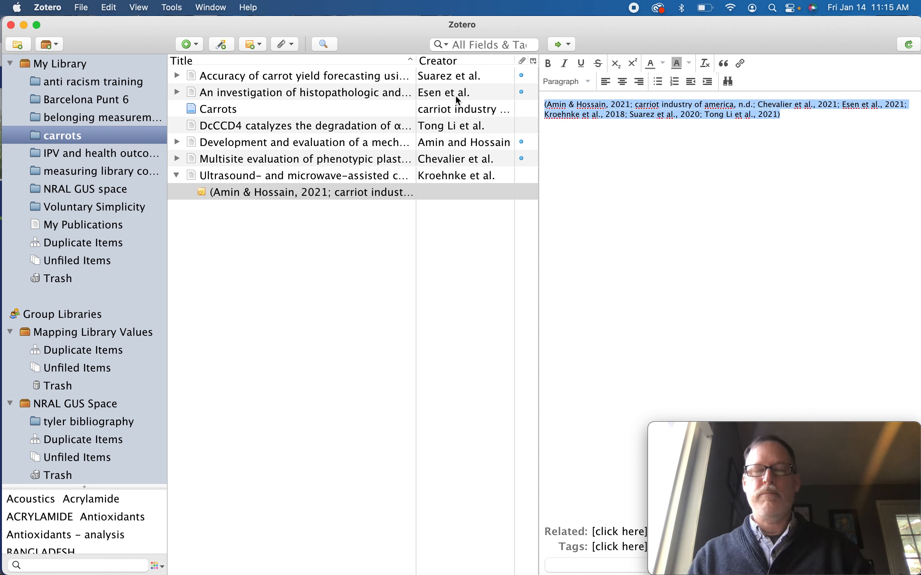
{"action": "key", "text": "super+v"}
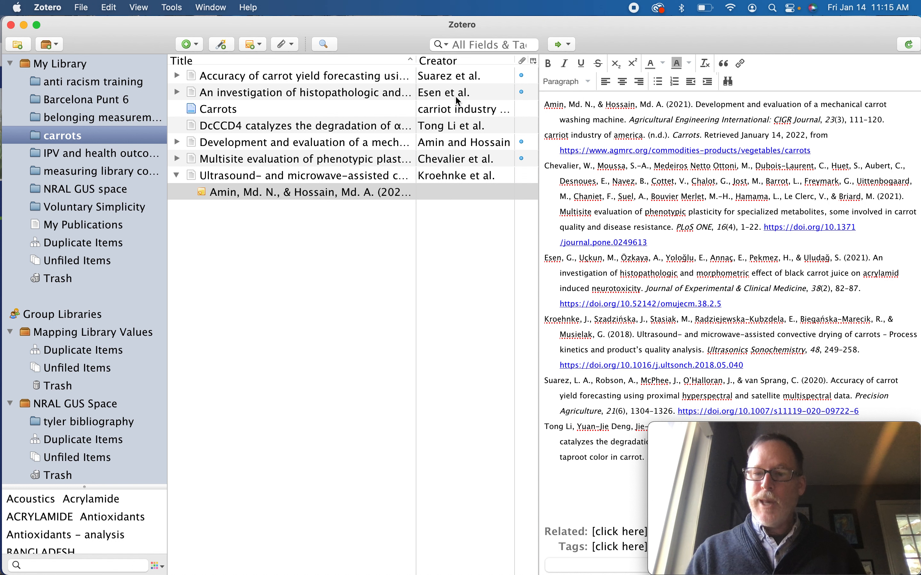